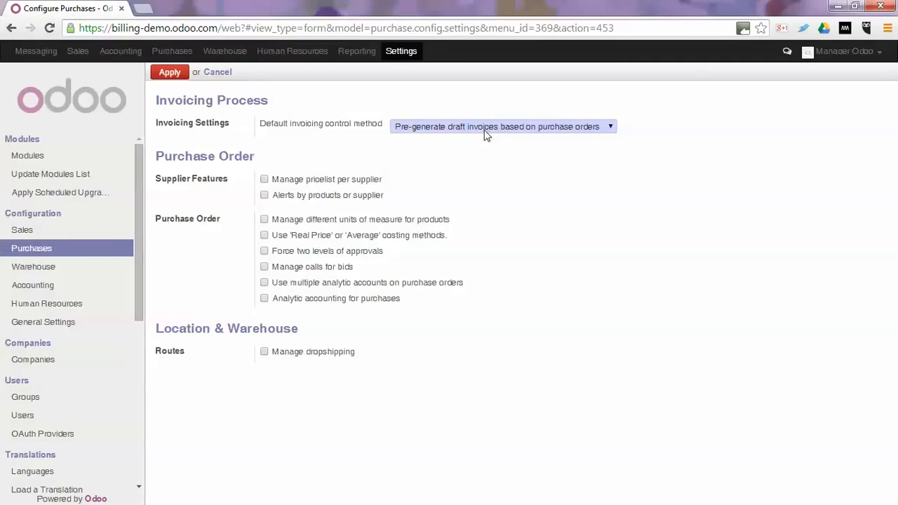
Examine the available options for the default invoicing control method in the purchase settings
click(486, 132)
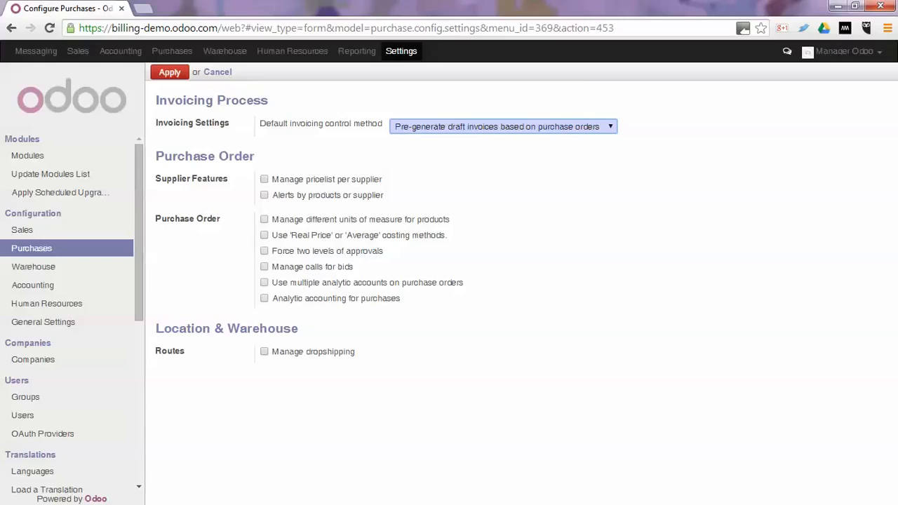
click(568, 124)
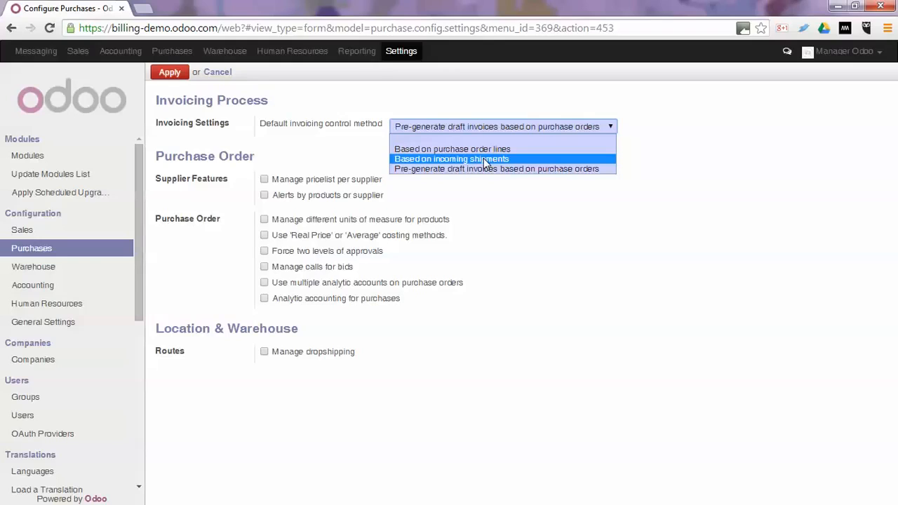
click(665, 134)
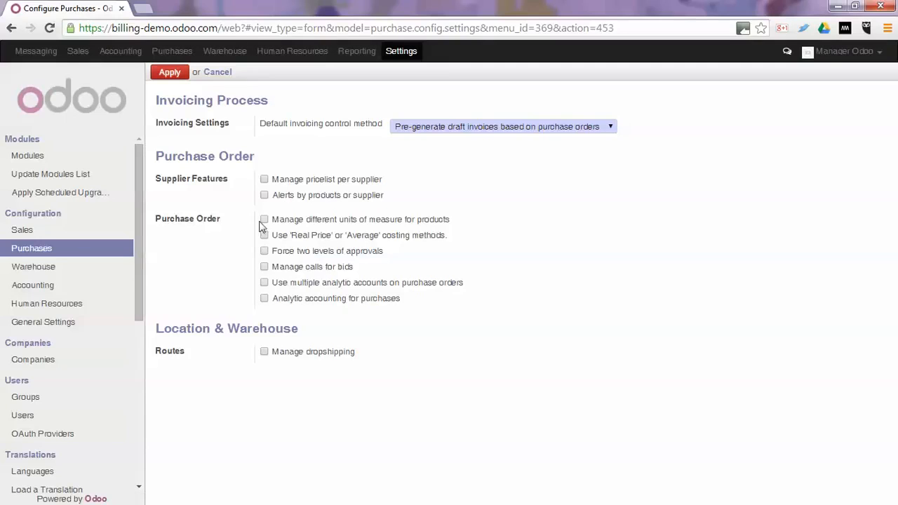
Create a new request for quotation in Purchases with Odoo your PosBox provider as the supplier
click(159, 52)
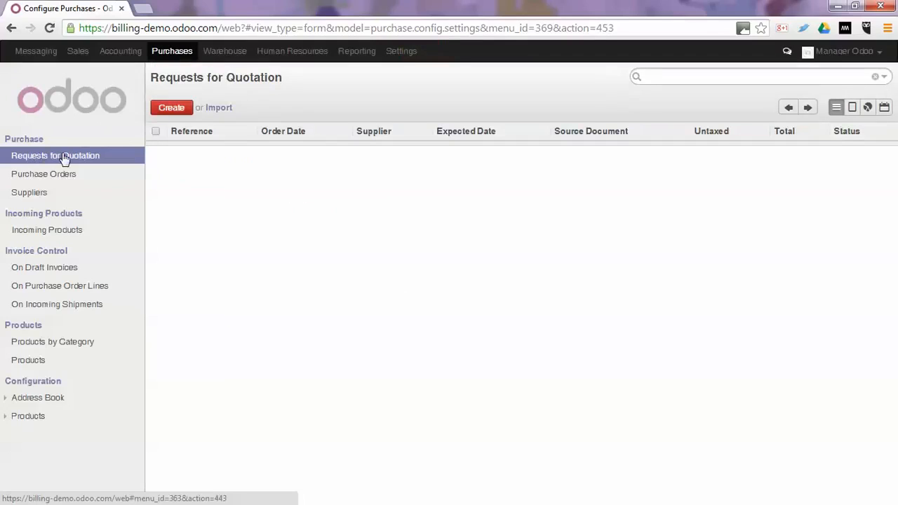
click(173, 109)
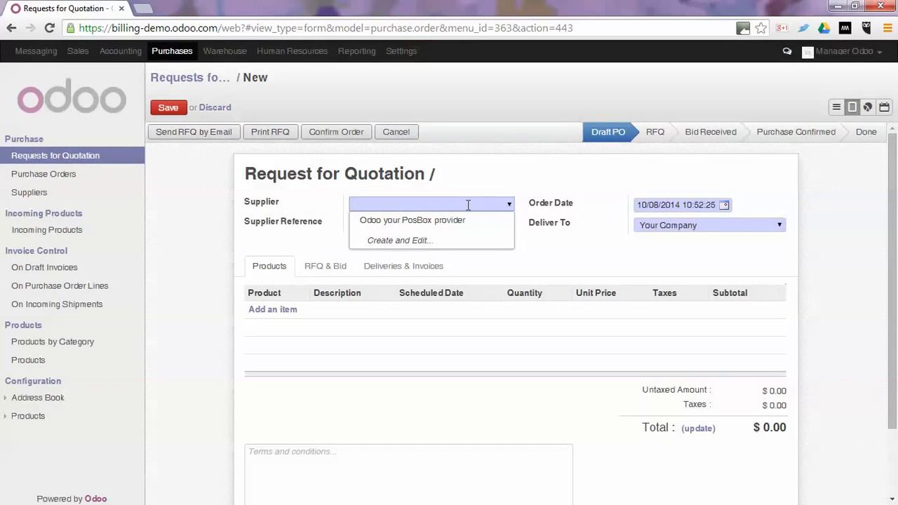
text(odoo)
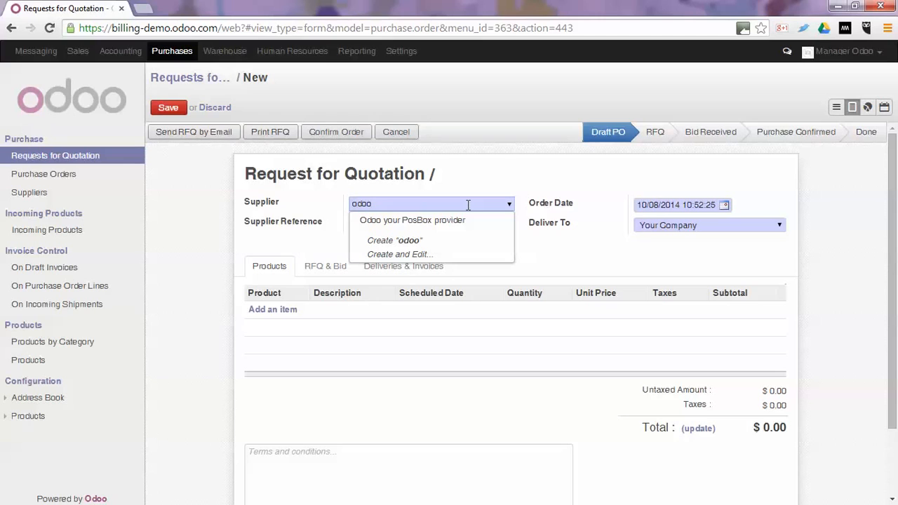
key(Down)
key(Return)
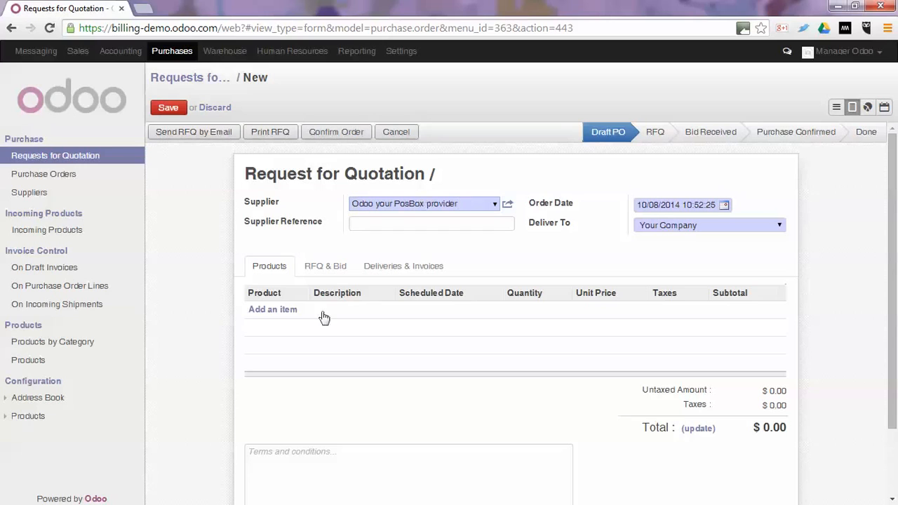
Add a product line for PosBox with a quantity of 10 to the request for quotation
click(272, 311)
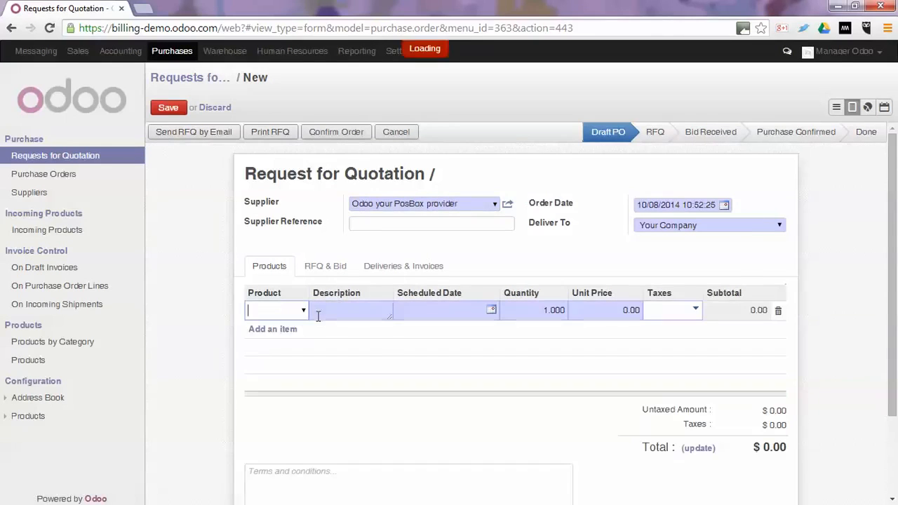
text(pos)
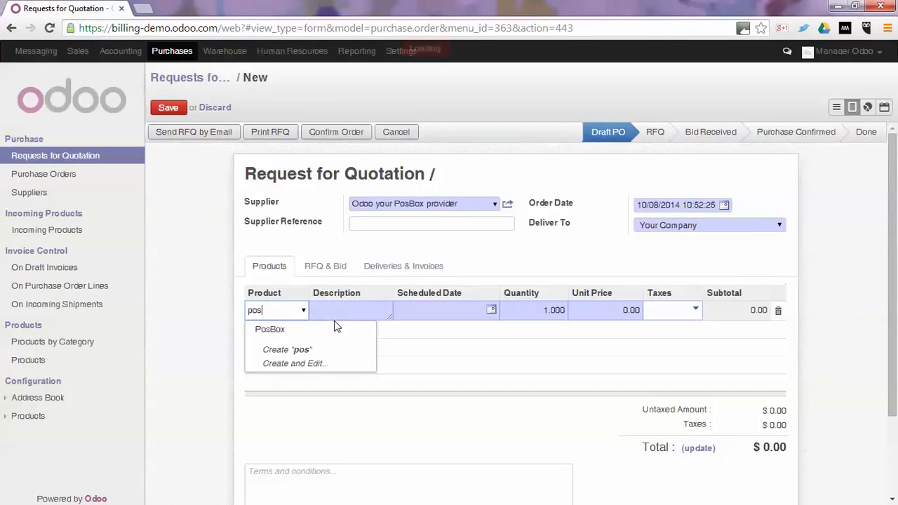
click(334, 322)
key(Tab)
key(Tab)
key(Tab)
text(1)
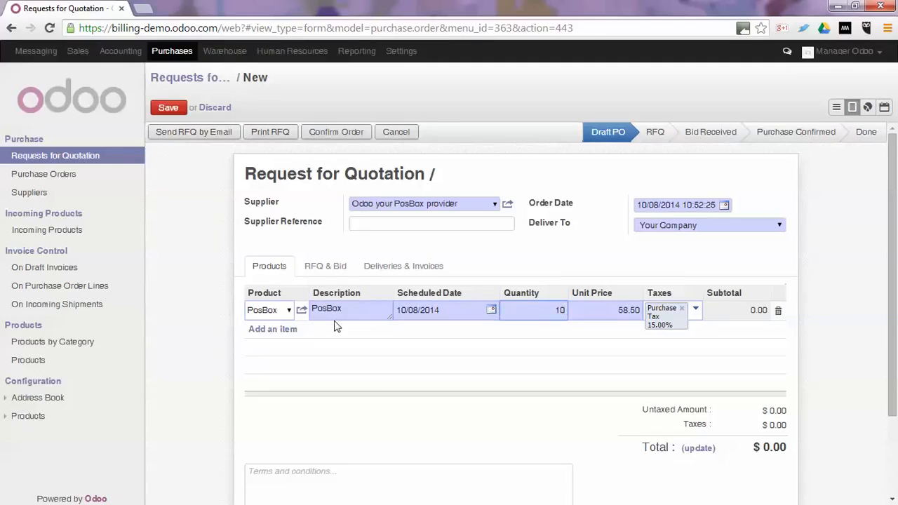
text(0)
key(Tab)
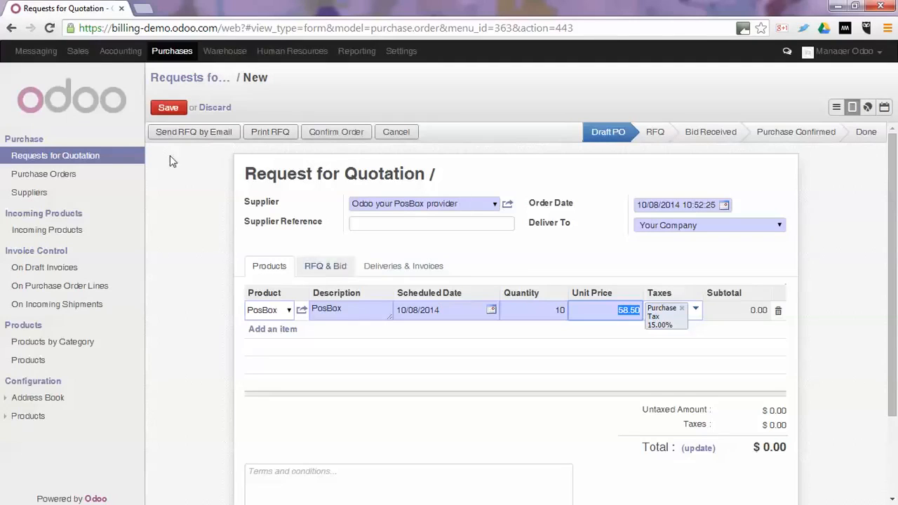
Choose "Based on generated draft invoice" as the request for quotation's invoicing control
click(393, 267)
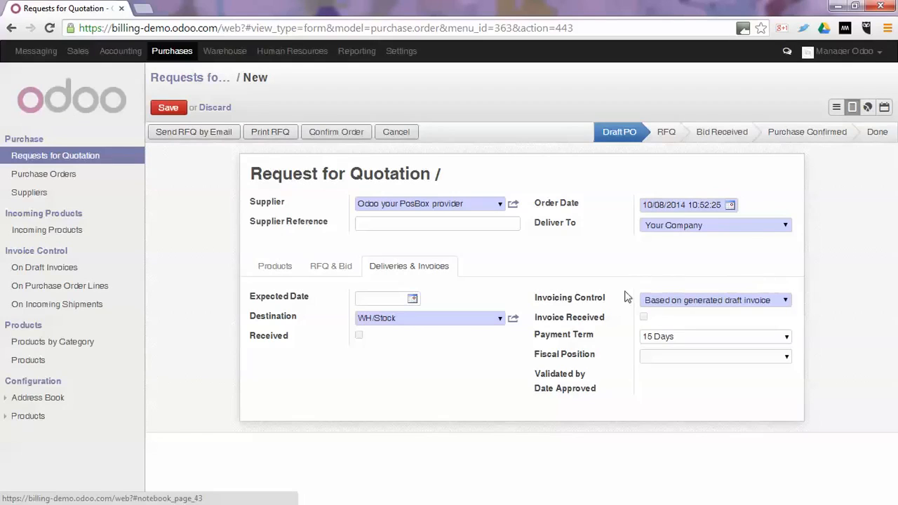
click(678, 302)
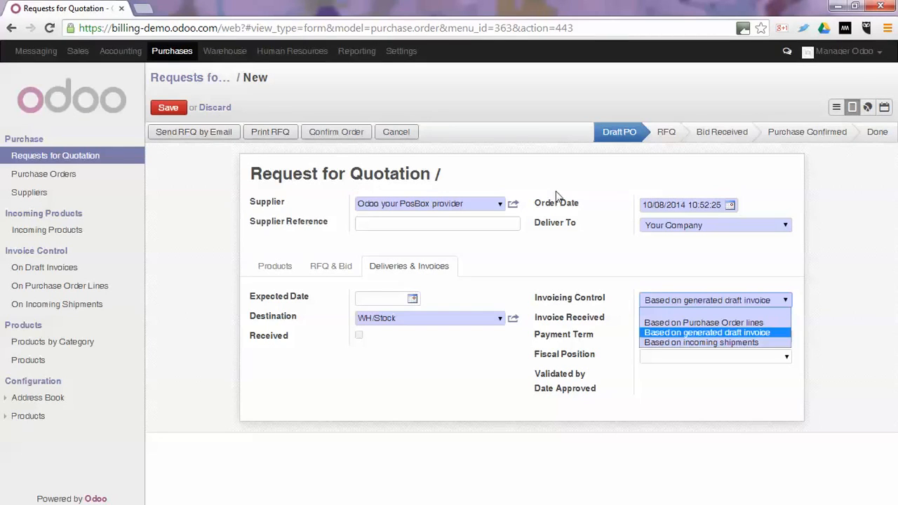
click(716, 333)
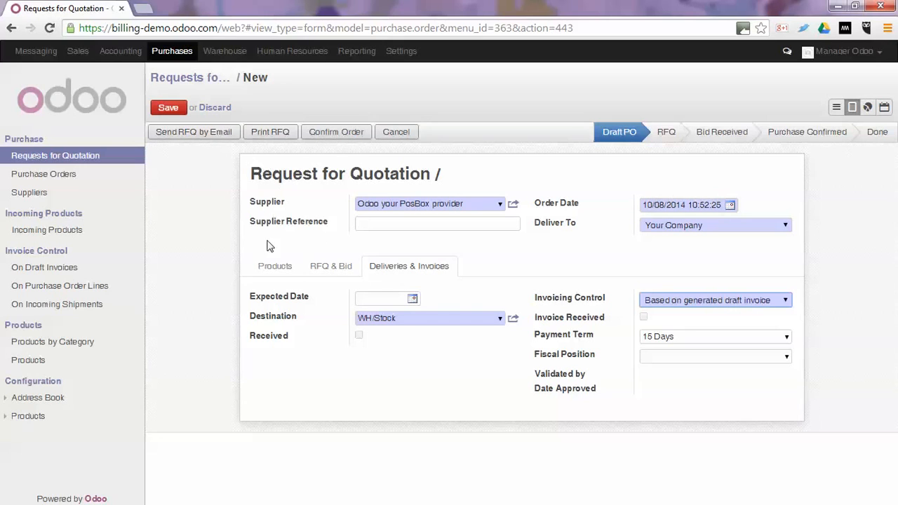
Save the PosBox request for quotation and confirm it as a purchase order
click(267, 270)
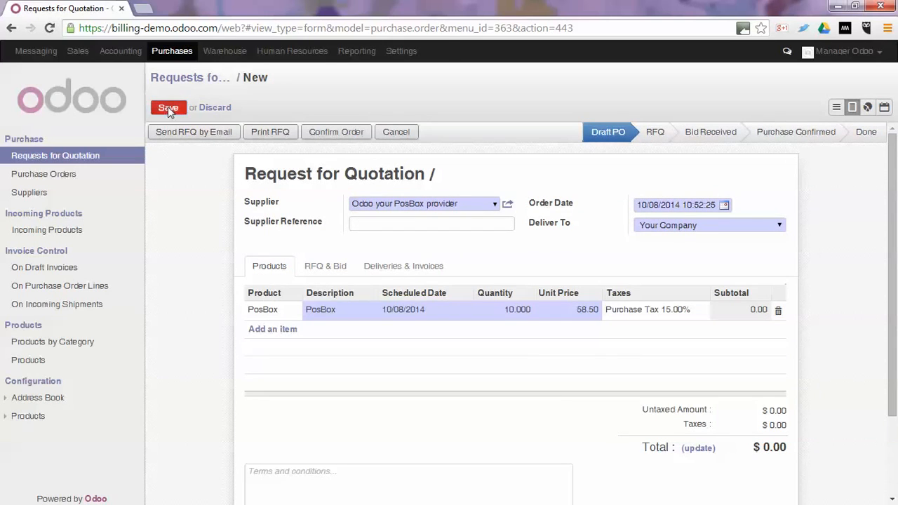
click(168, 109)
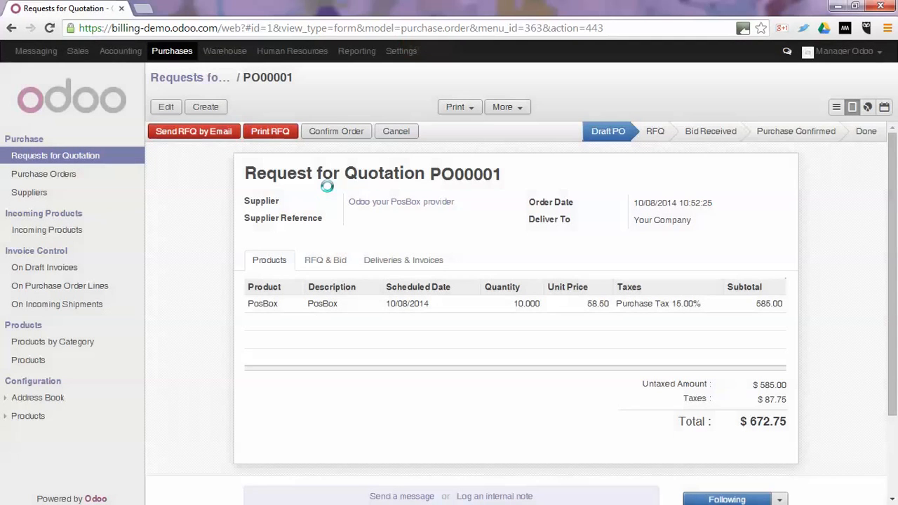
click(349, 131)
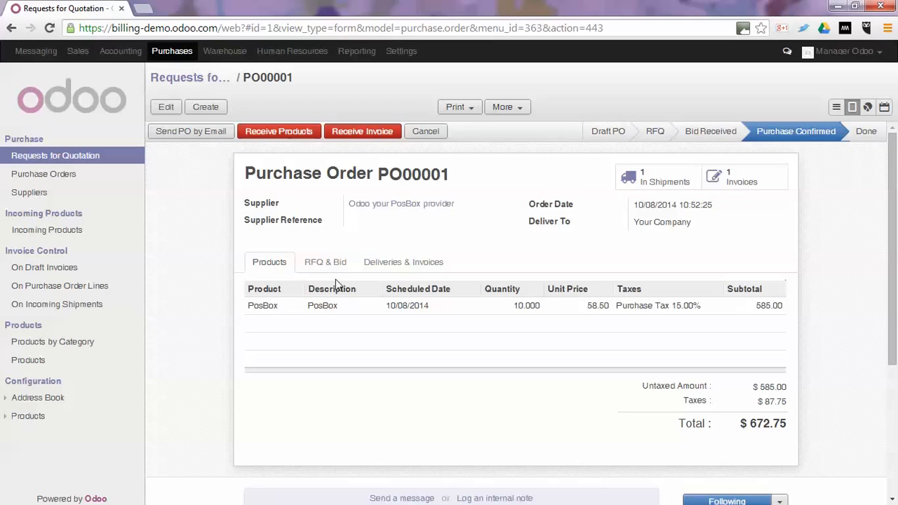
Review the purchase order's delivery and invoicing details and examine its linked draft supplier invoice
click(420, 270)
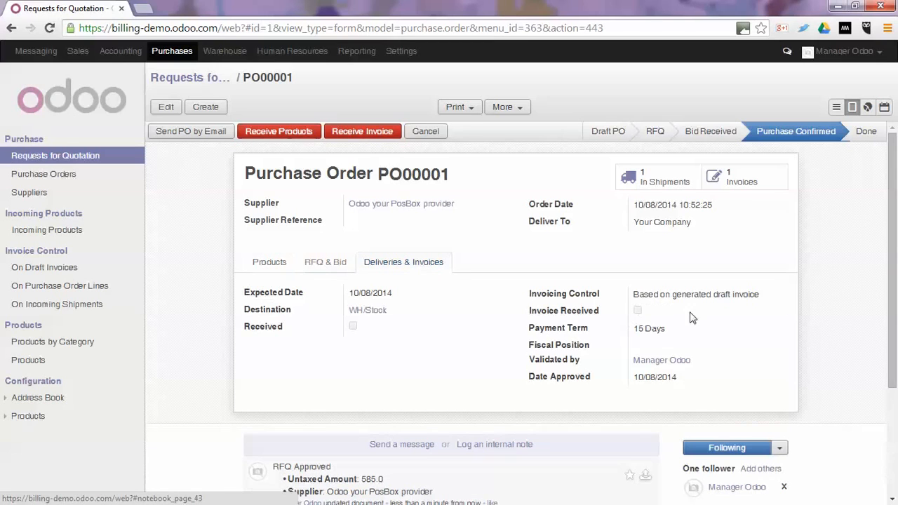
click(257, 263)
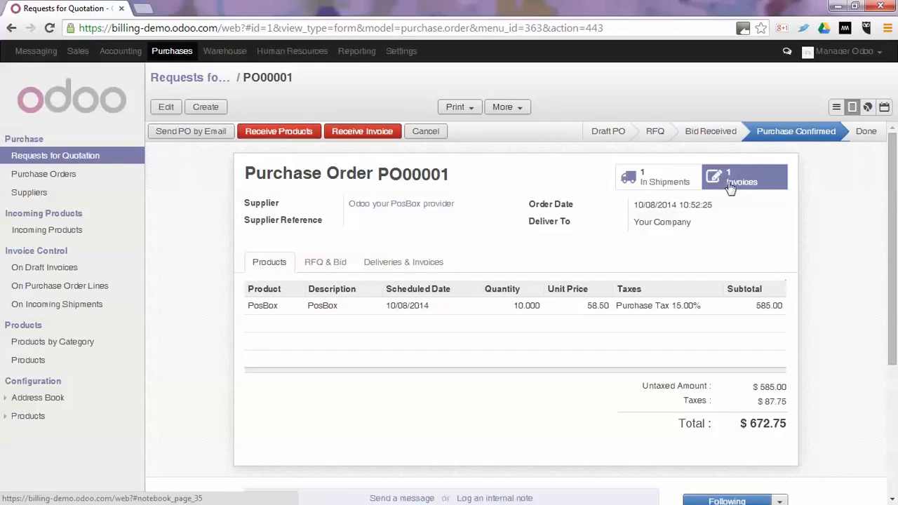
click(758, 184)
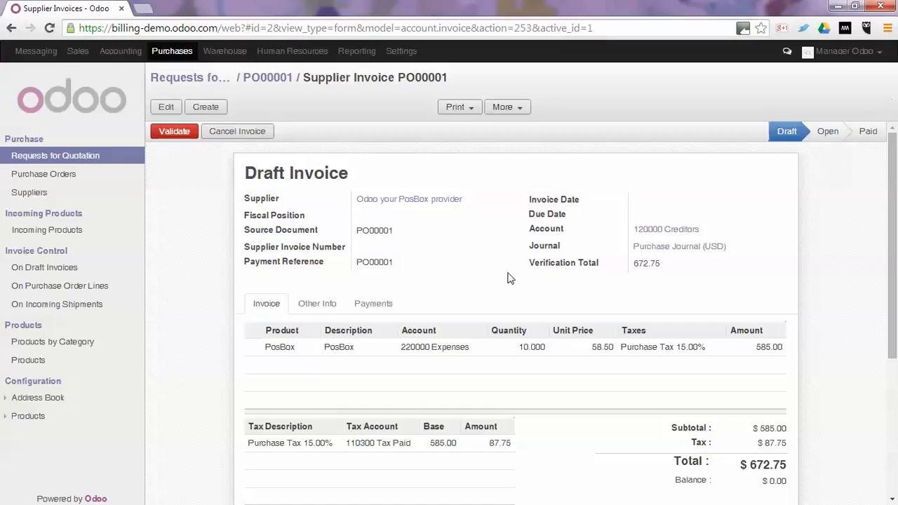
click(269, 78)
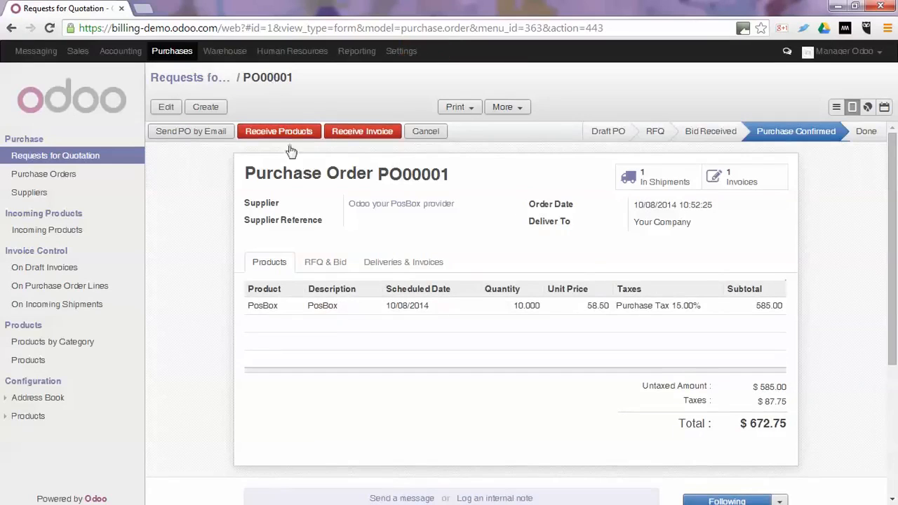
click(369, 132)
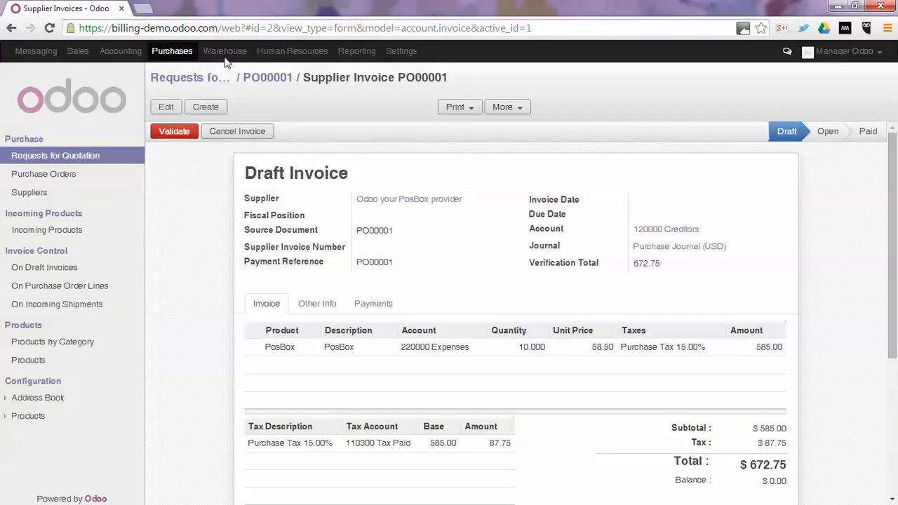
View the draft invoices under invoice control in Purchases, and filter the supplier invoices in Accounting by Draft
click(48, 274)
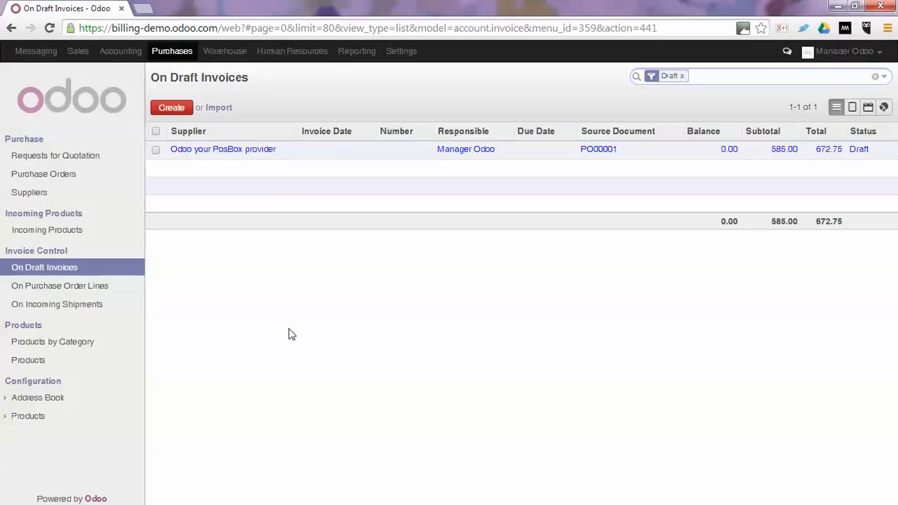
click(124, 53)
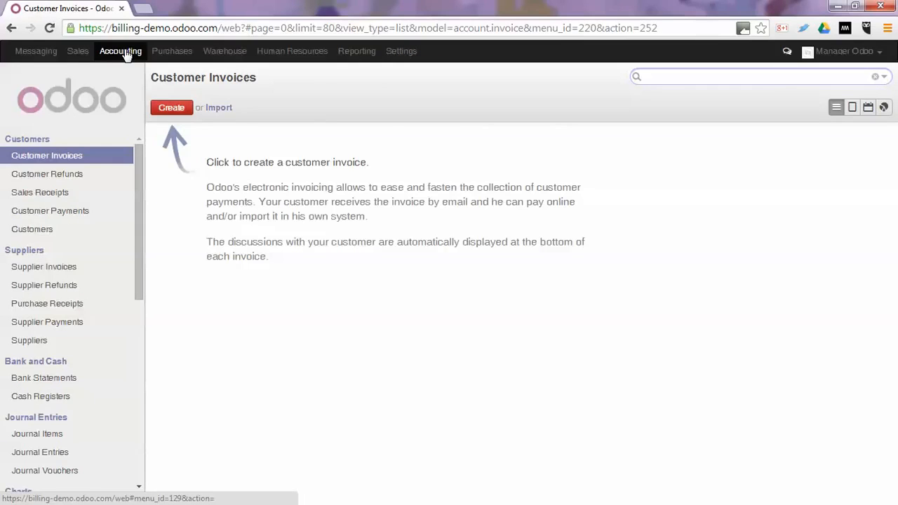
click(66, 267)
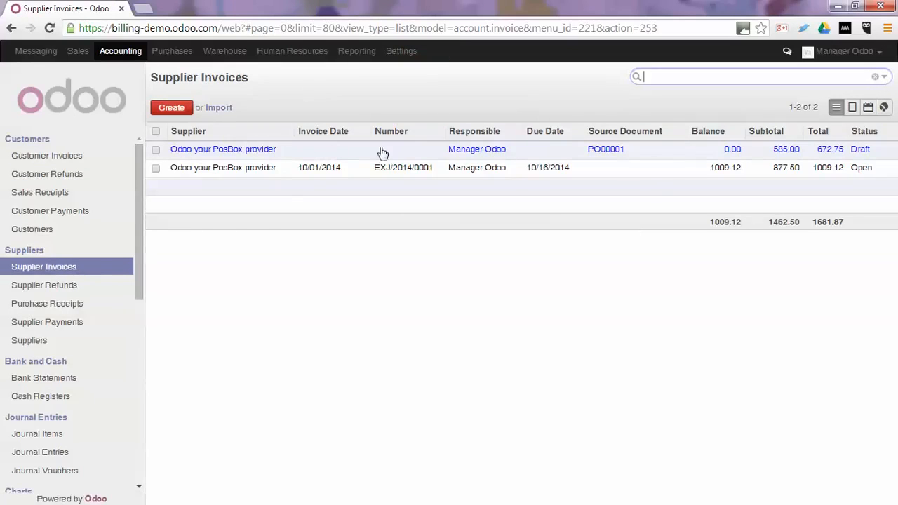
click(885, 78)
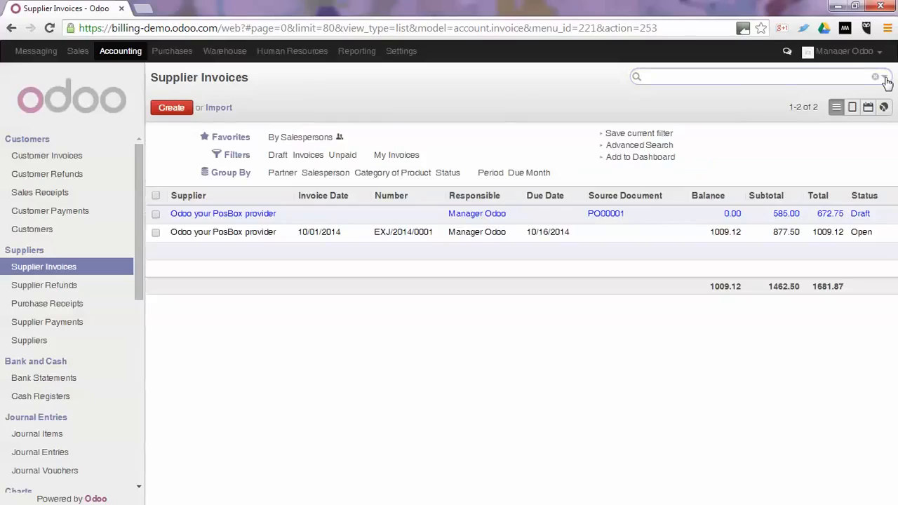
click(276, 155)
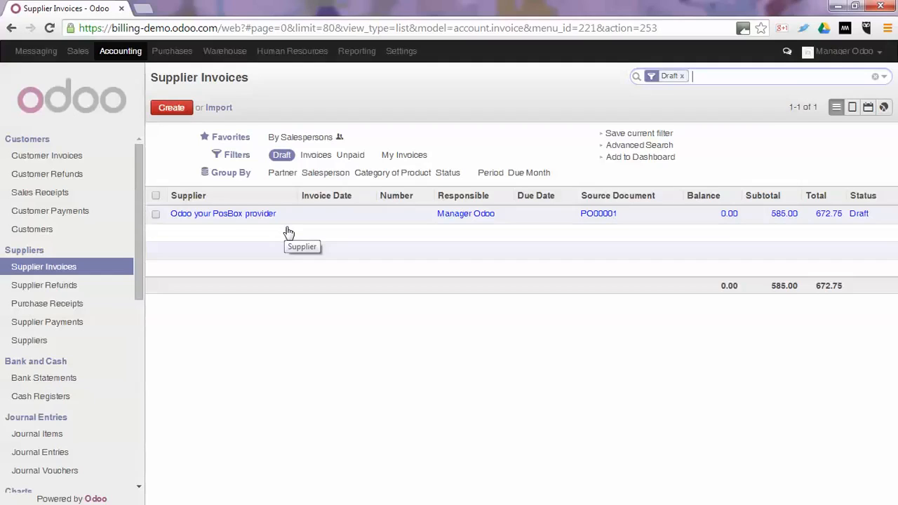
Open the draft invoice from Odoo your PosBox provider, view its editable fields and discard the edit
click(202, 215)
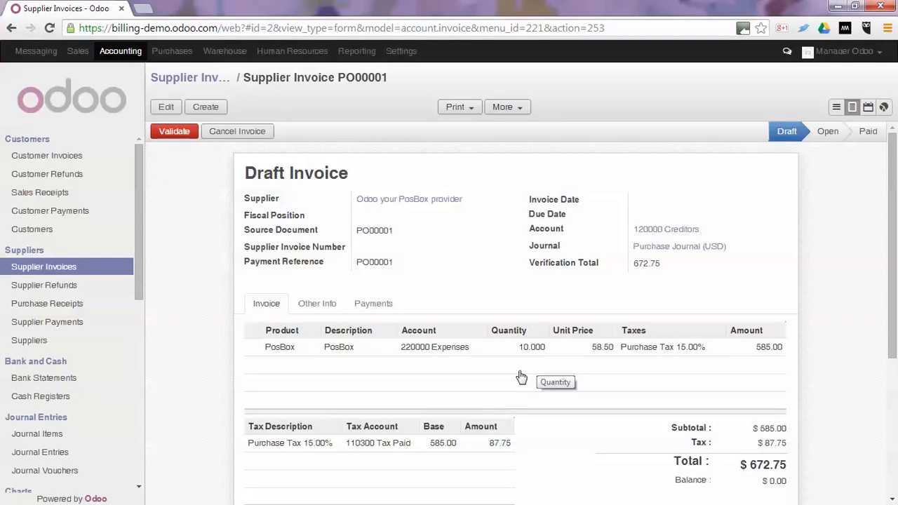
click(165, 110)
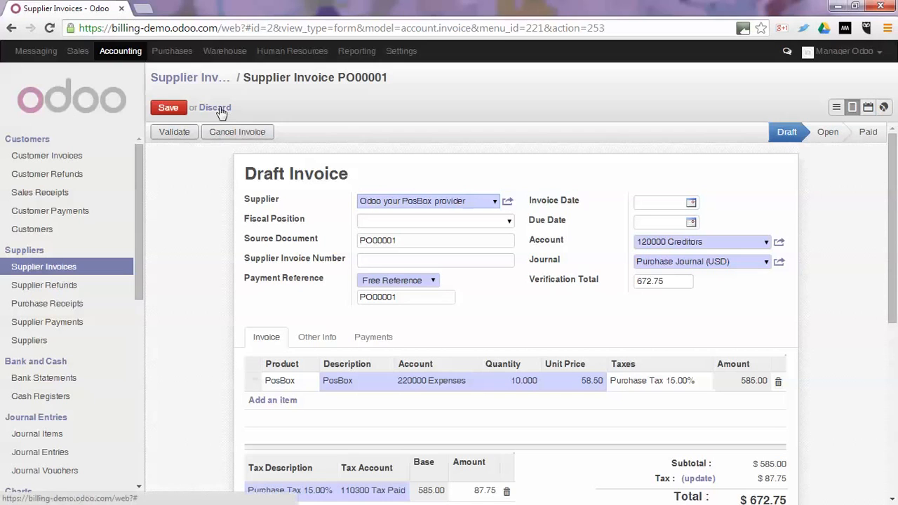
click(216, 108)
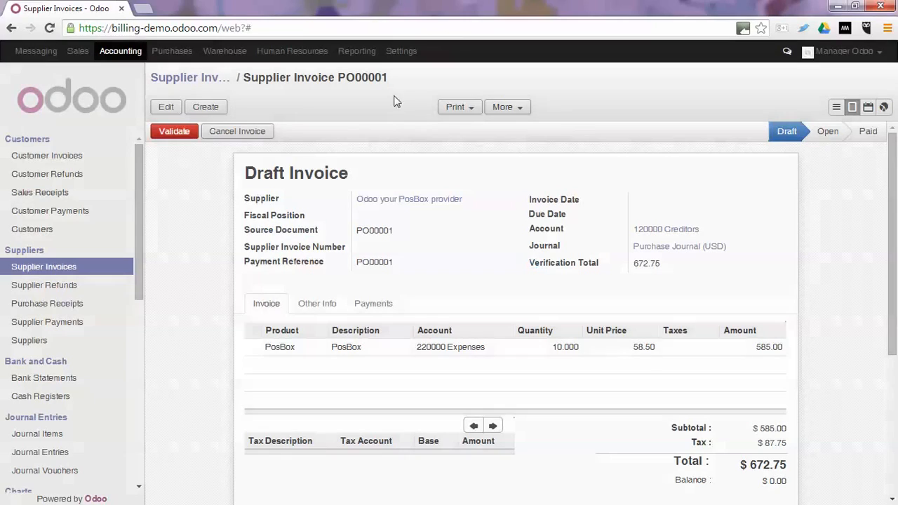
Set the default invoicing control method in the purchase configuration to "Based on purchase order lines" and apply the settings
click(397, 51)
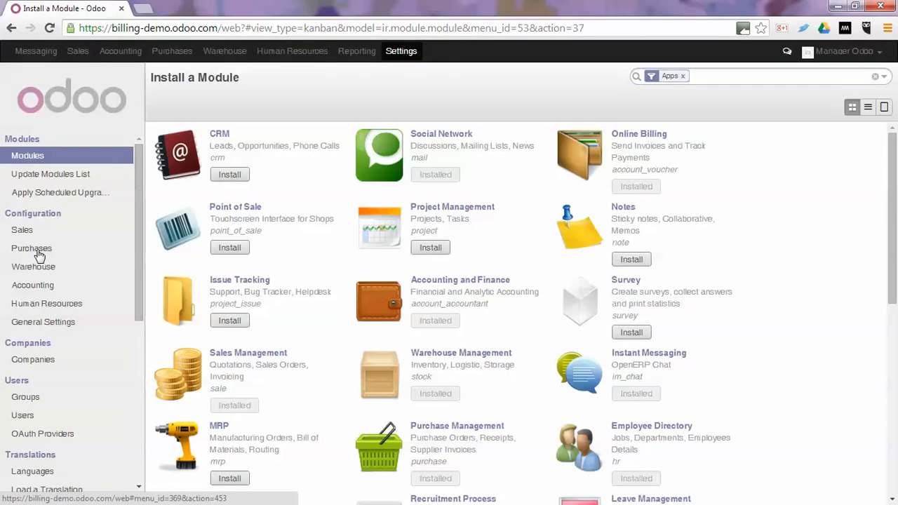
click(39, 255)
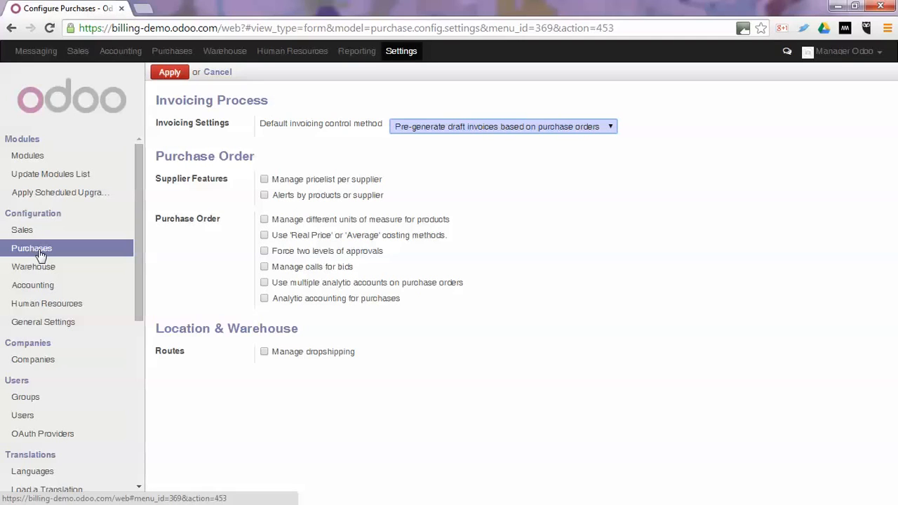
click(572, 127)
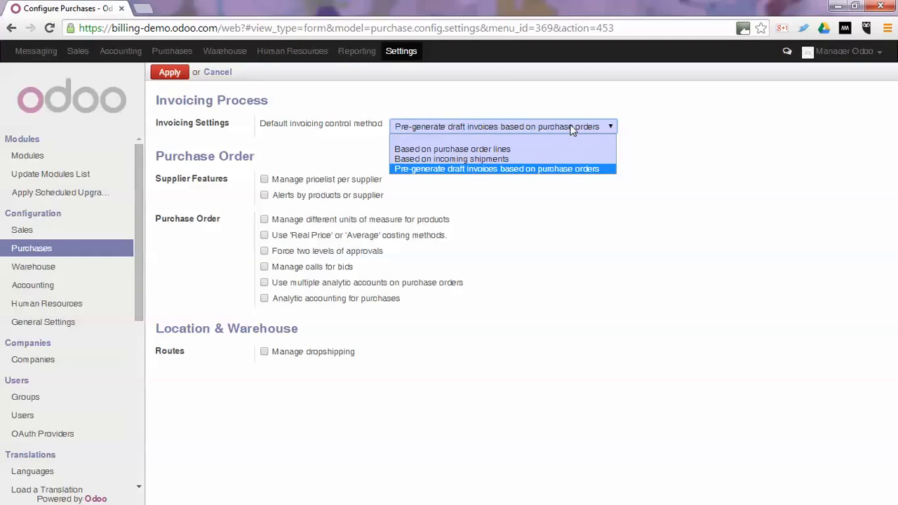
click(521, 148)
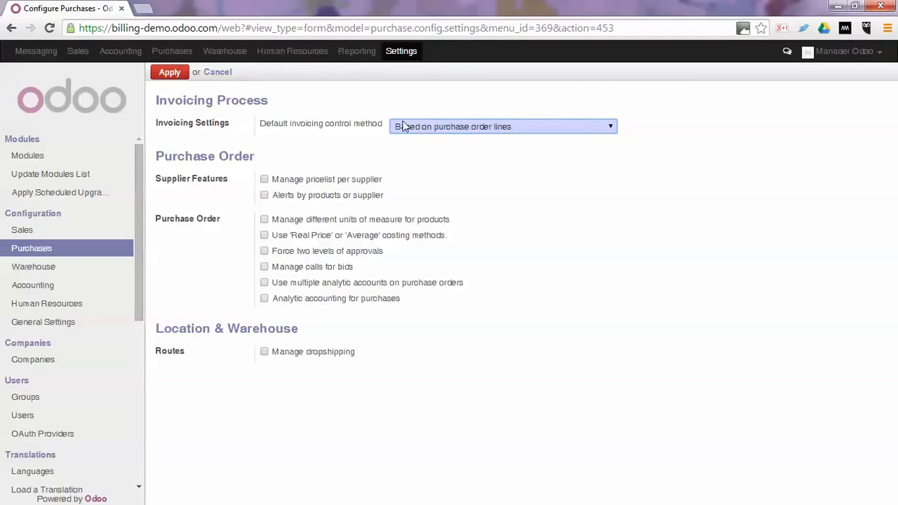
click(171, 73)
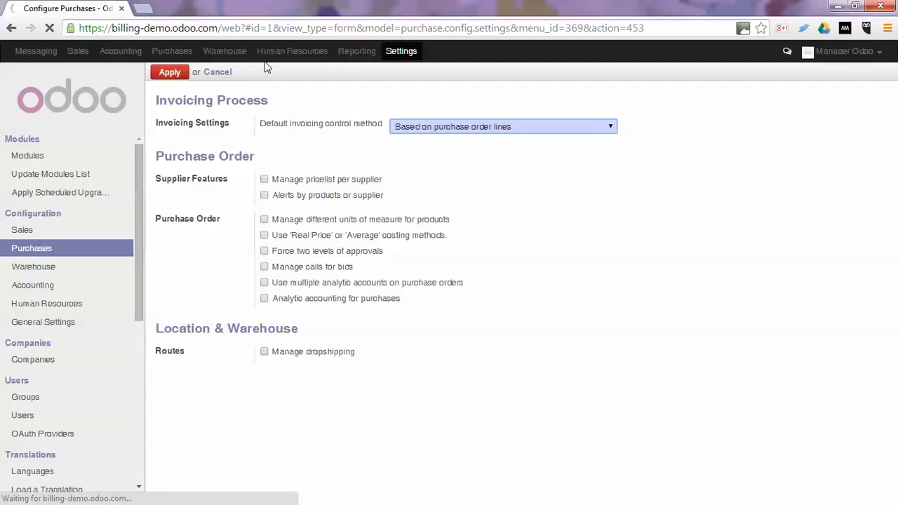
Create a new request for quotation in Purchases with Odoo your PosBox provider as the supplier
click(178, 52)
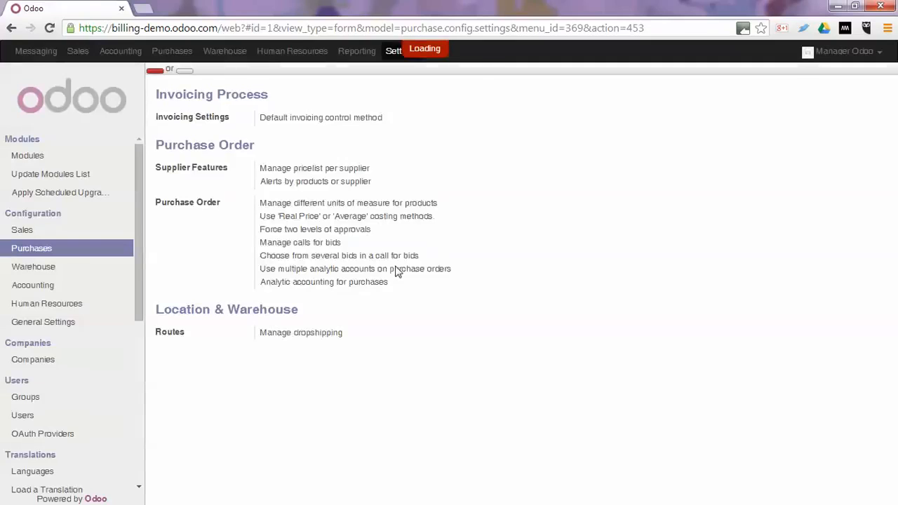
click(171, 51)
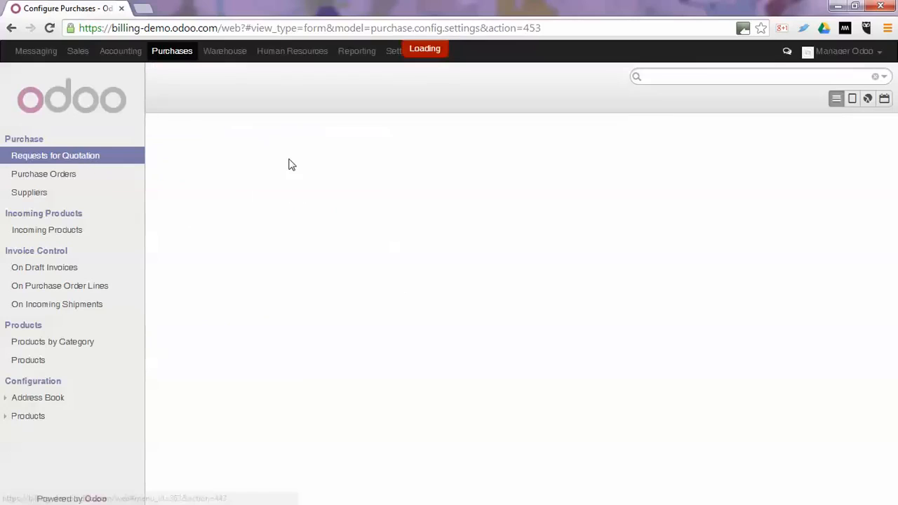
click(169, 110)
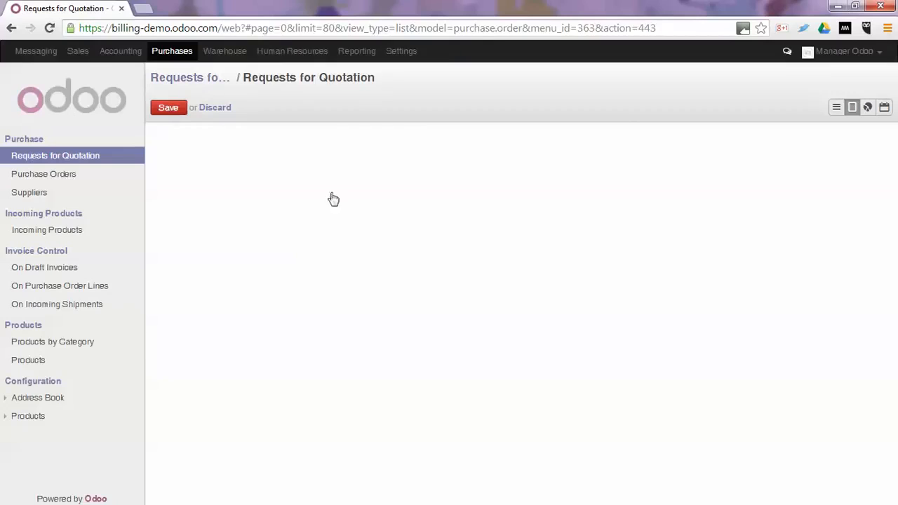
text(oo)
key(Return)
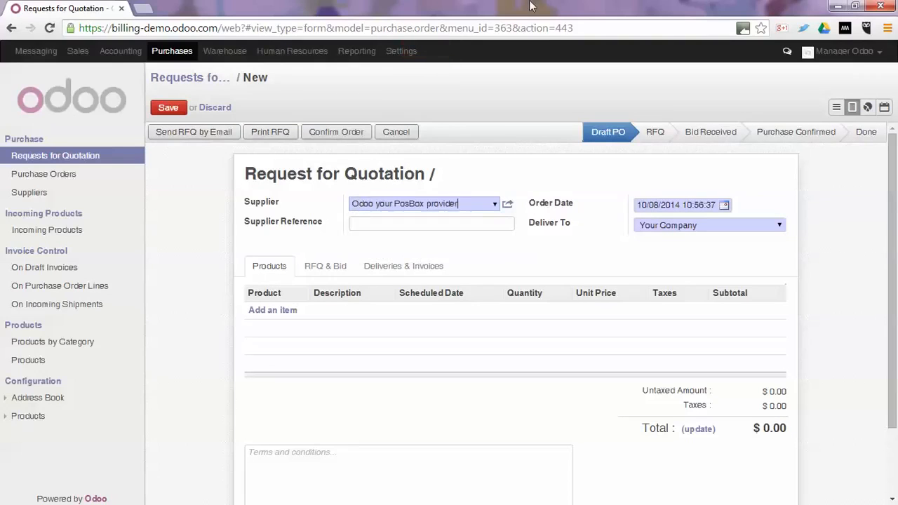
Add a PosBox product line with a quantity of 5 to the request for quotation
click(277, 311)
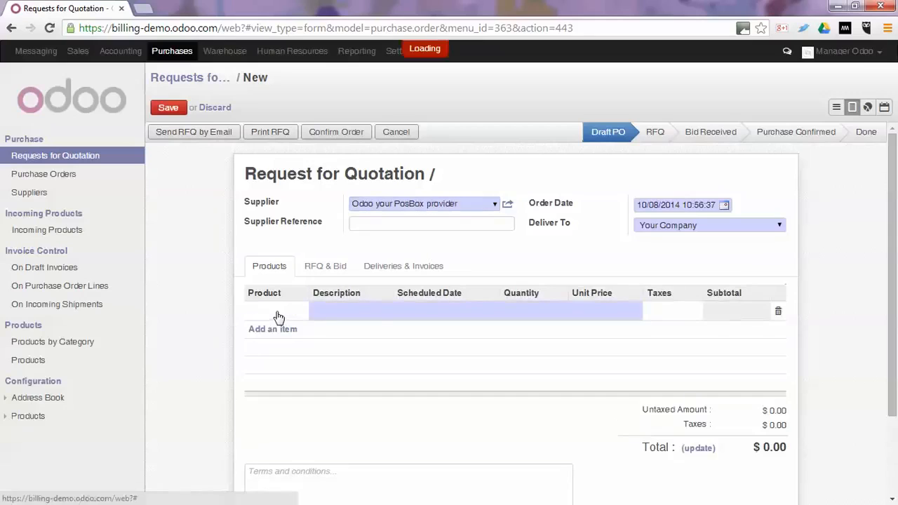
text(pos)
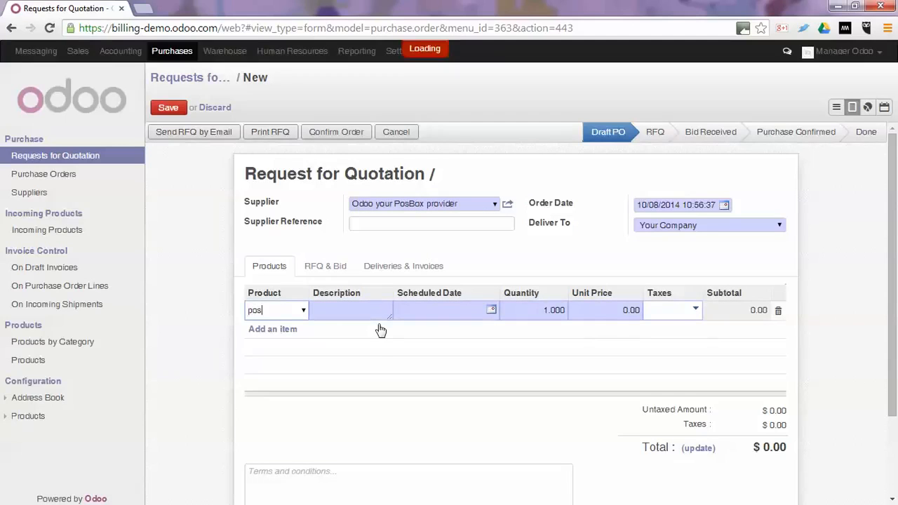
key(Return)
key(Tab)
key(Tab)
key(Tab)
text(5)
key(Tab)
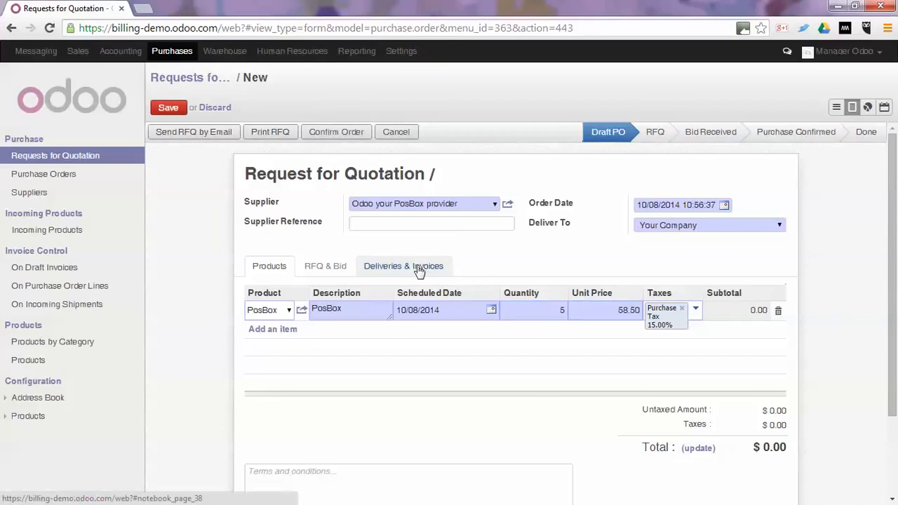
Check the request's invoicing control method, then save it and confirm the order
click(416, 270)
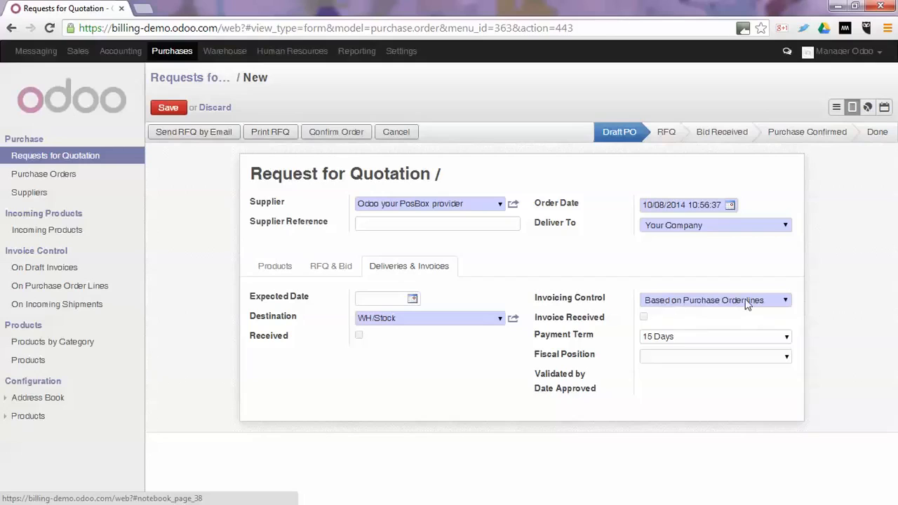
click(264, 265)
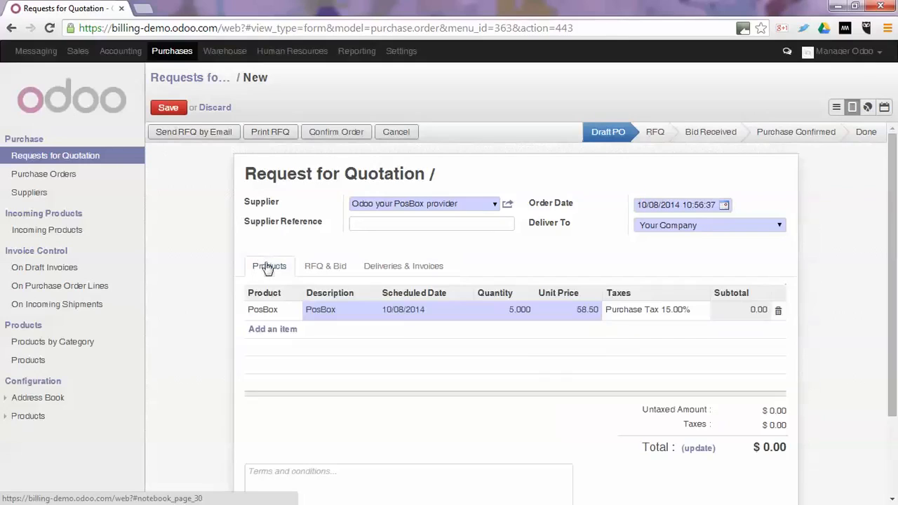
click(167, 109)
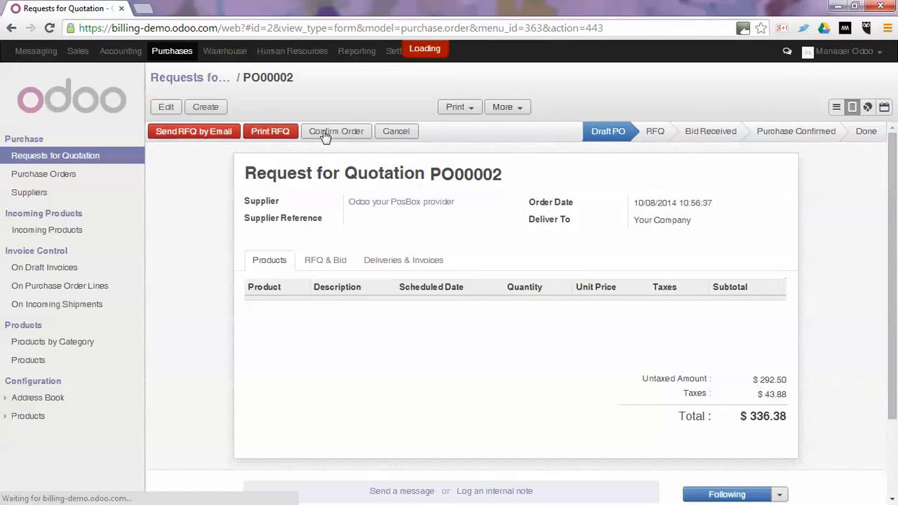
click(326, 134)
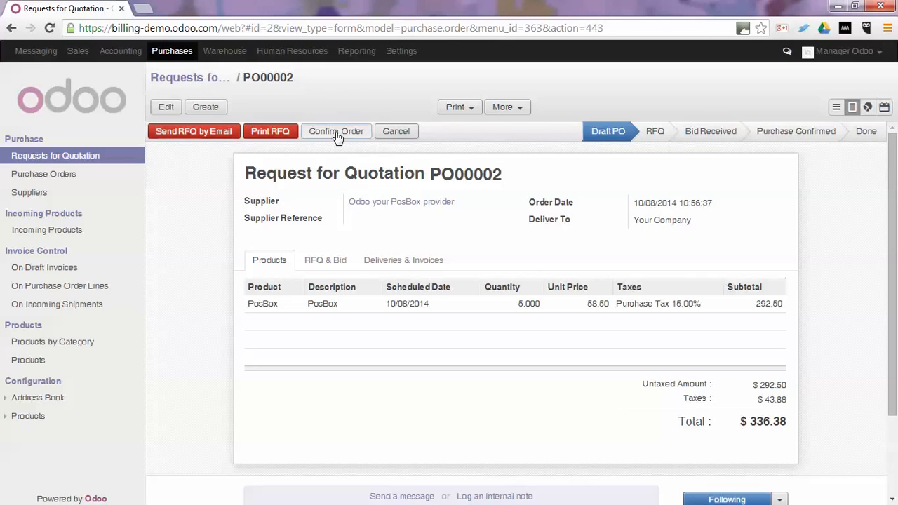
click(337, 133)
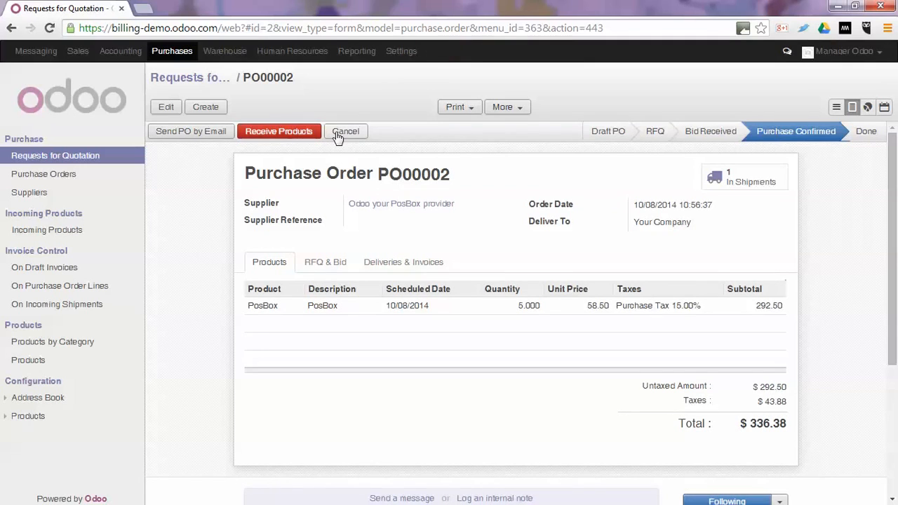
Duplicate the confirmed purchase order and set the PosBox quantity to 8 in the copy
click(515, 108)
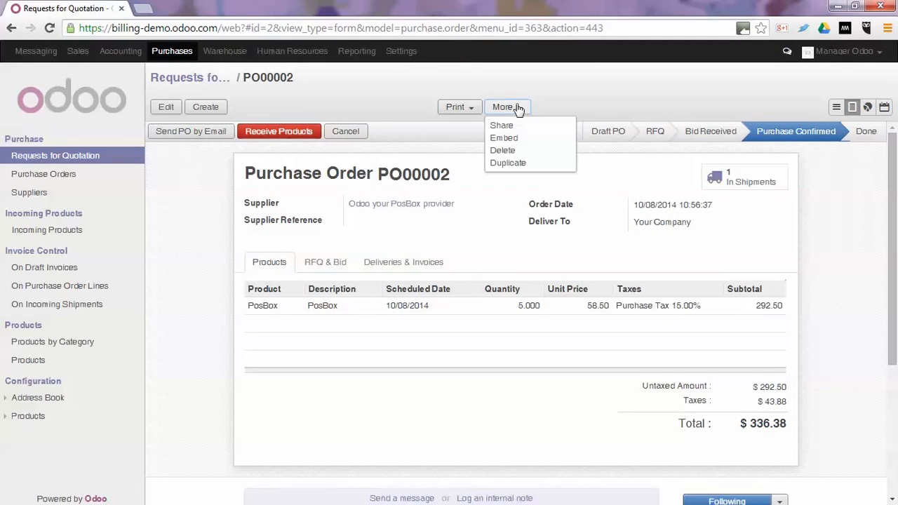
click(510, 163)
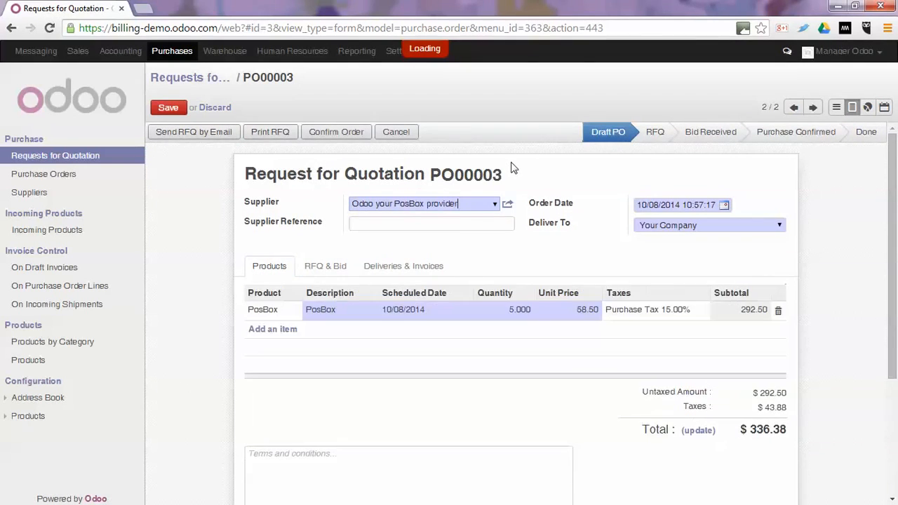
click(504, 310)
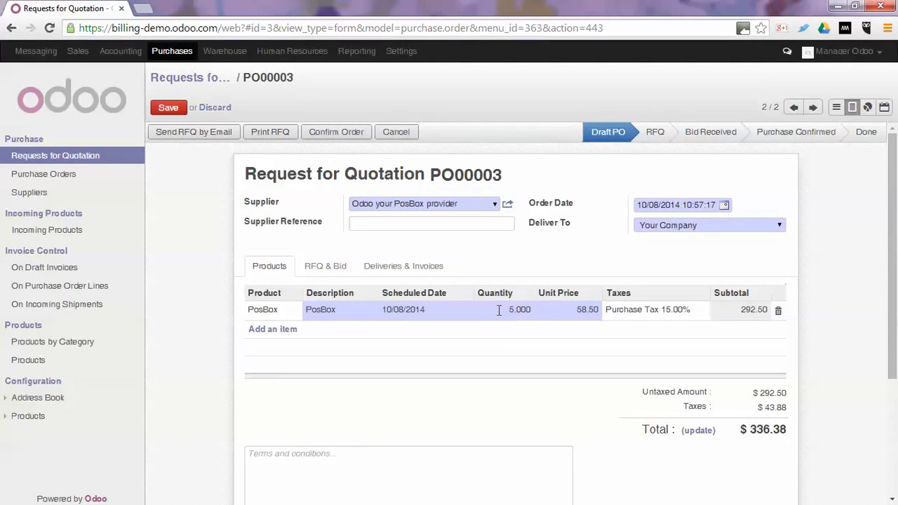
text(8)
key(Tab)
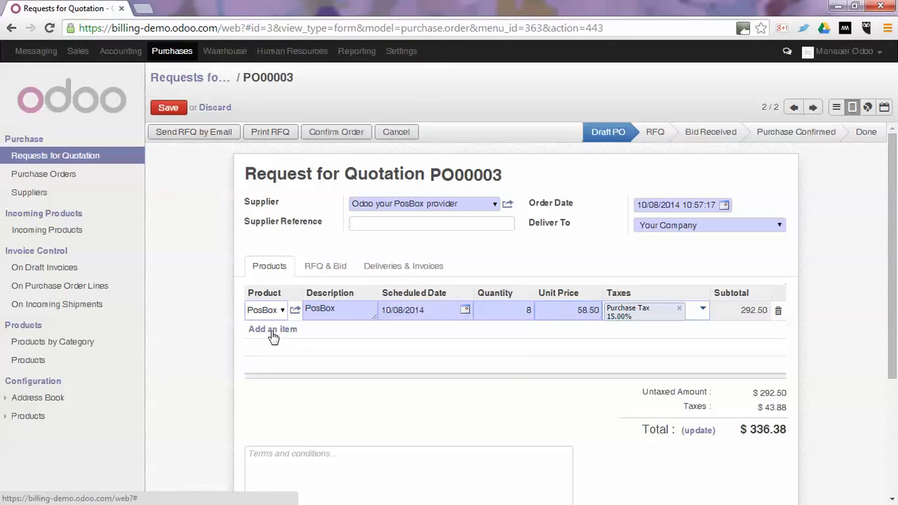
Add a line for [ASSIST_03] Human Resources Unlimited Assistance with a unit price of 500 and Purchase Tax 15.00%
click(272, 331)
click(297, 330)
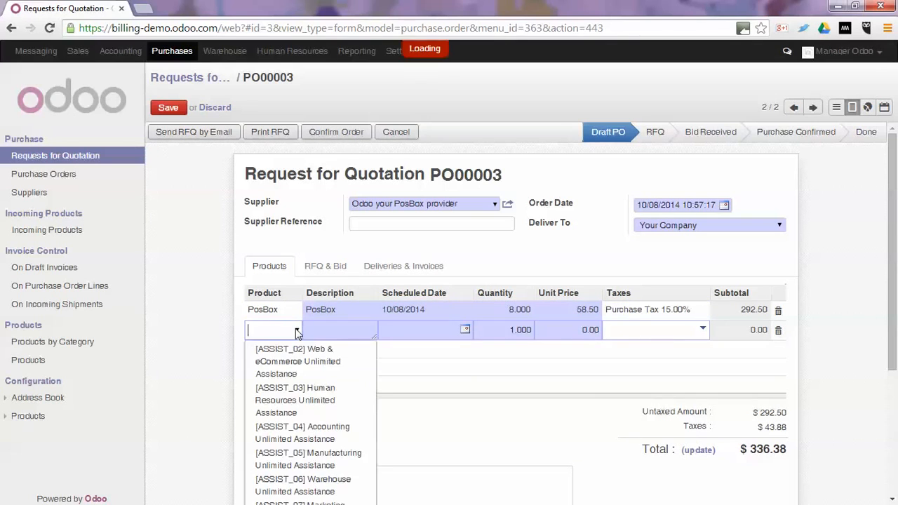
click(286, 409)
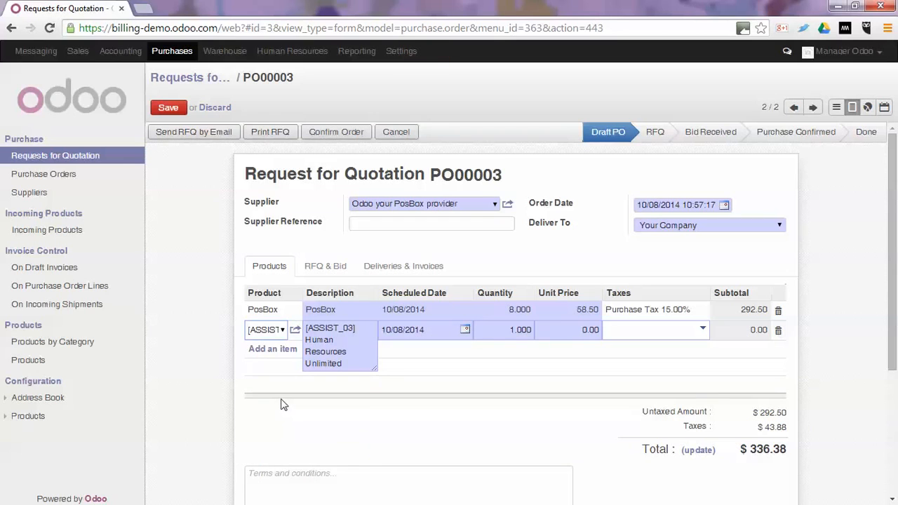
key(Tab)
key(Tab)
key(Tab)
key(Tab)
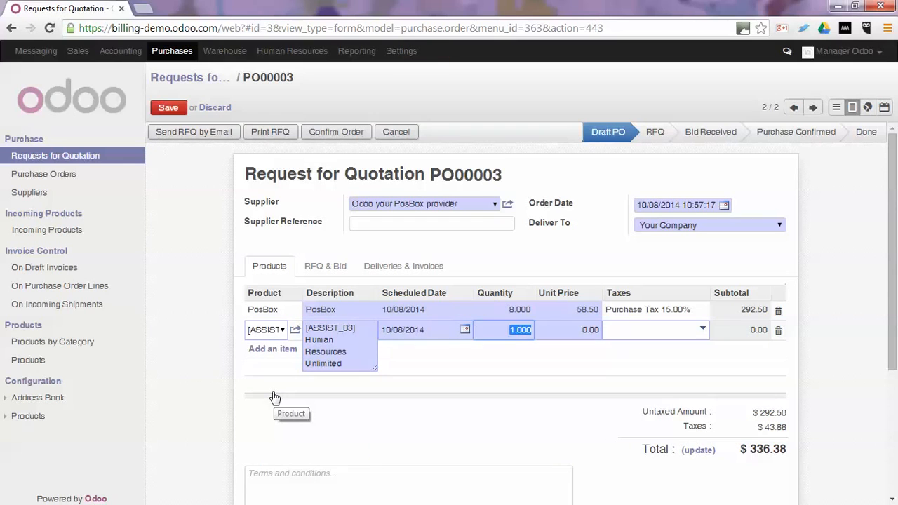
text(5)
key(Tab)
text(15)
key(Return)
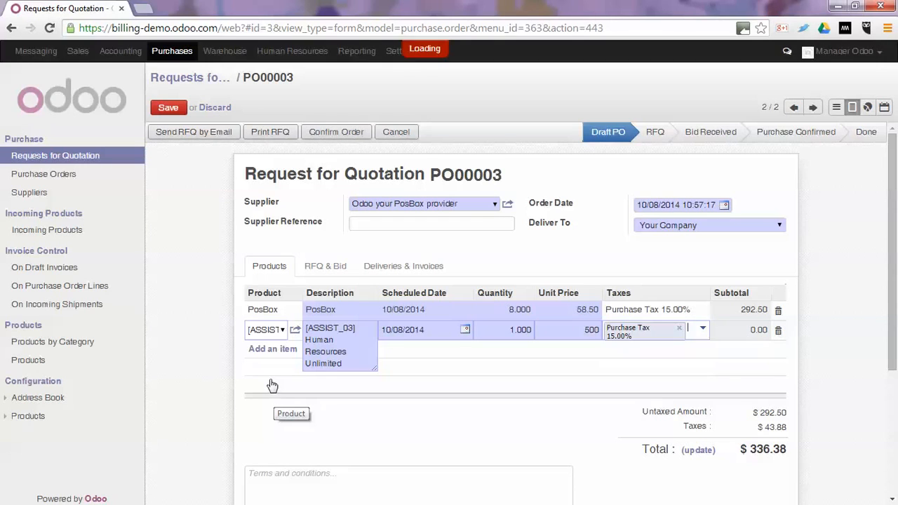
Save the duplicated request for quotation and confirm it after reviewing its invoicing control method and product lines
click(167, 109)
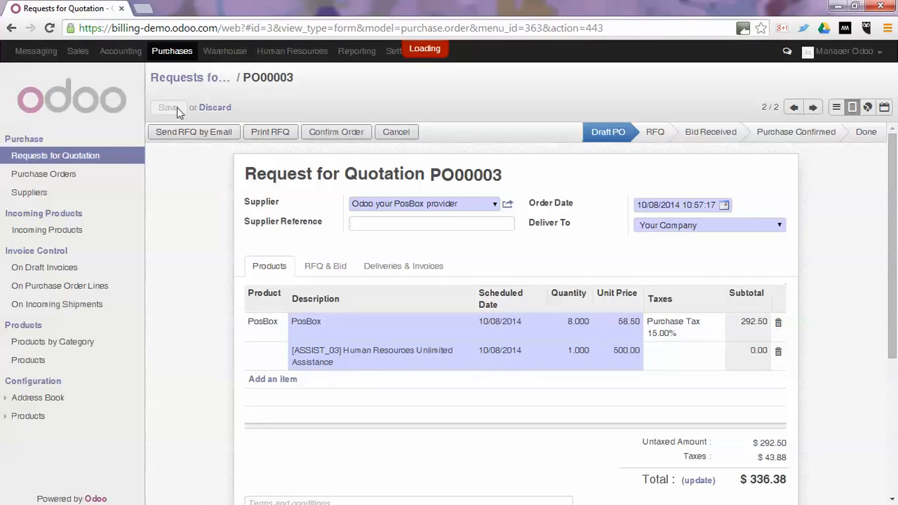
click(400, 268)
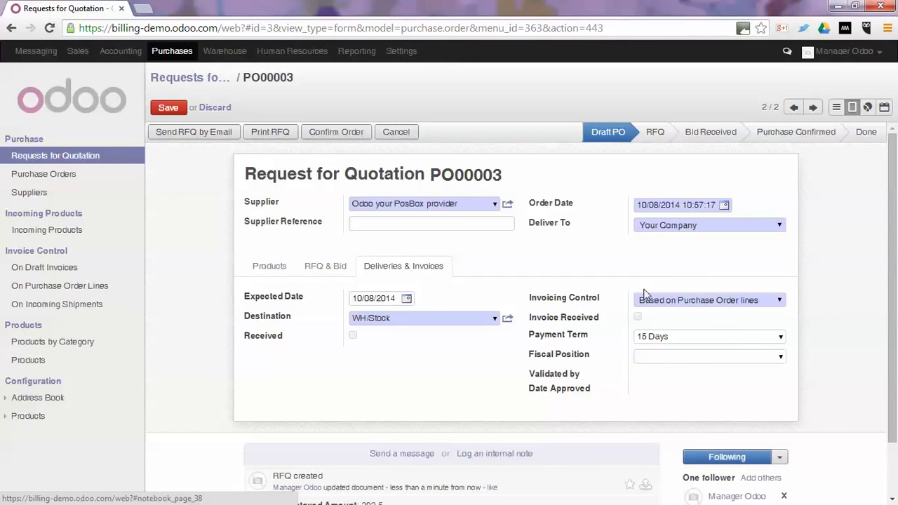
click(259, 265)
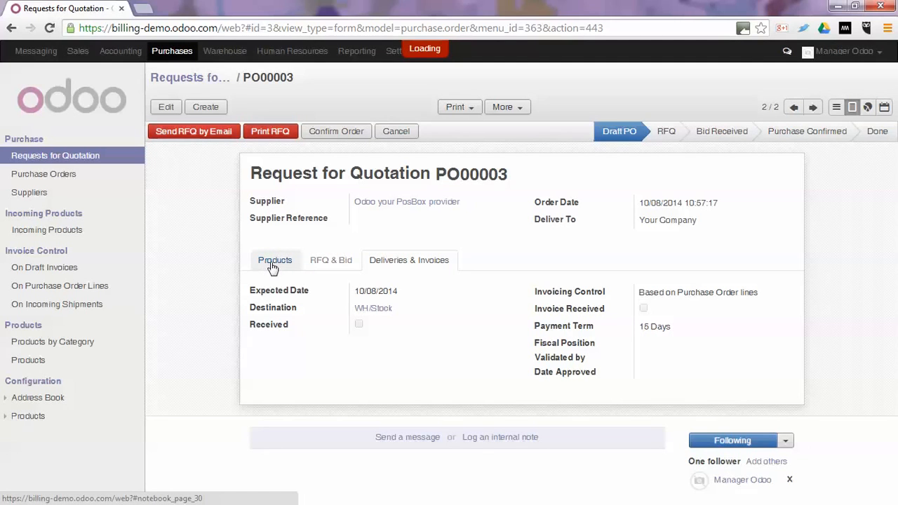
click(274, 266)
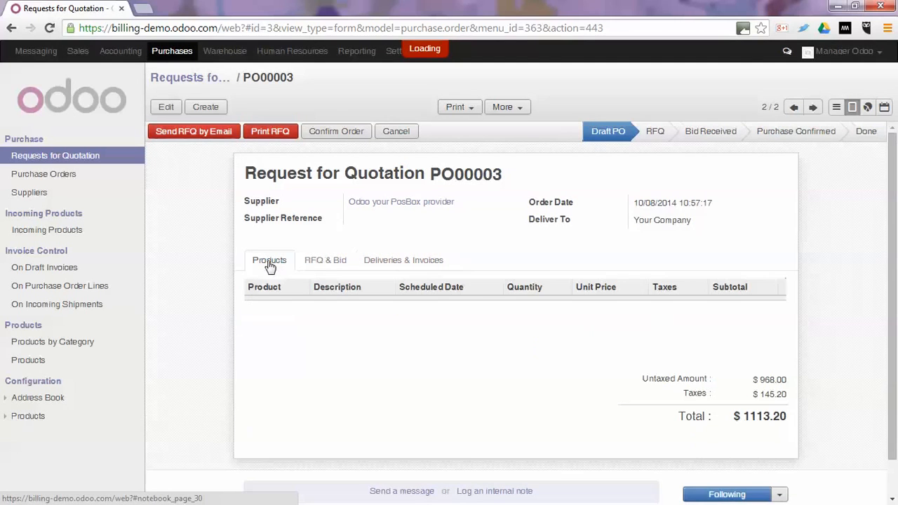
click(334, 131)
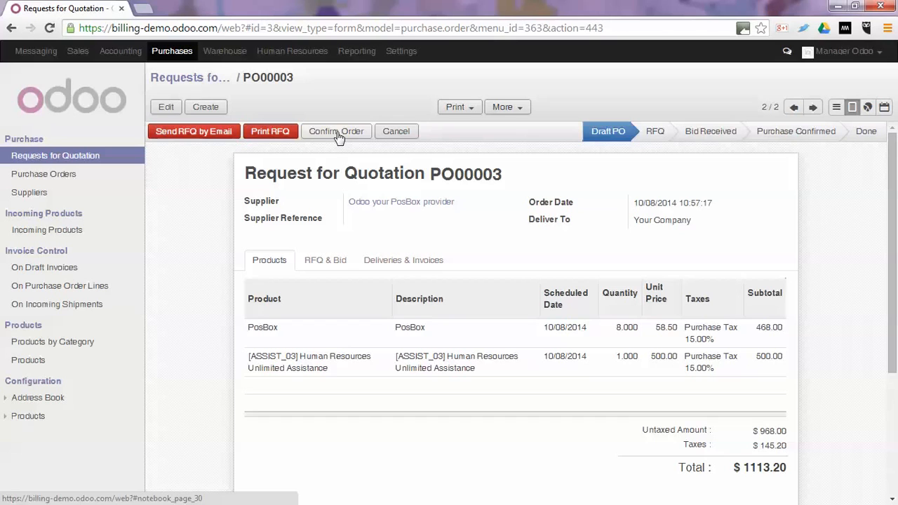
click(336, 133)
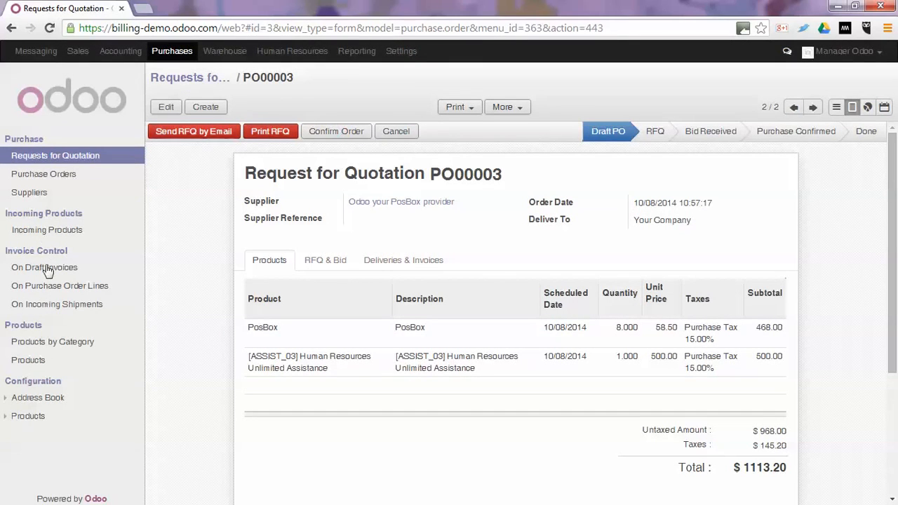
View the purchase order lines under invoice control and filter them by the supplier Odoo your PosBox provider
click(55, 287)
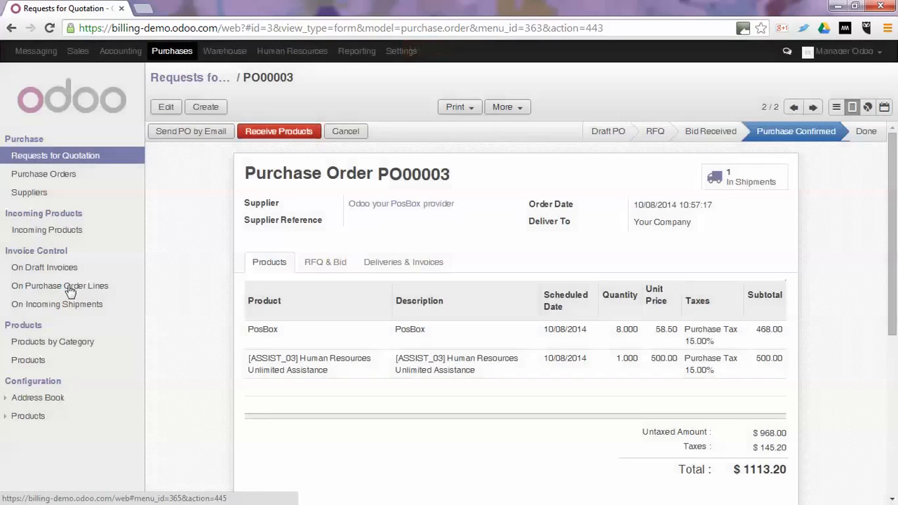
click(71, 287)
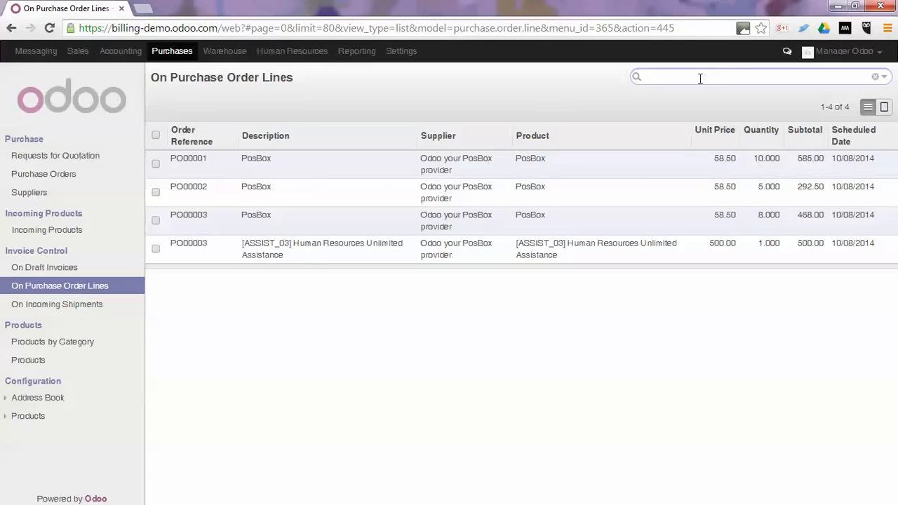
text(odoo)
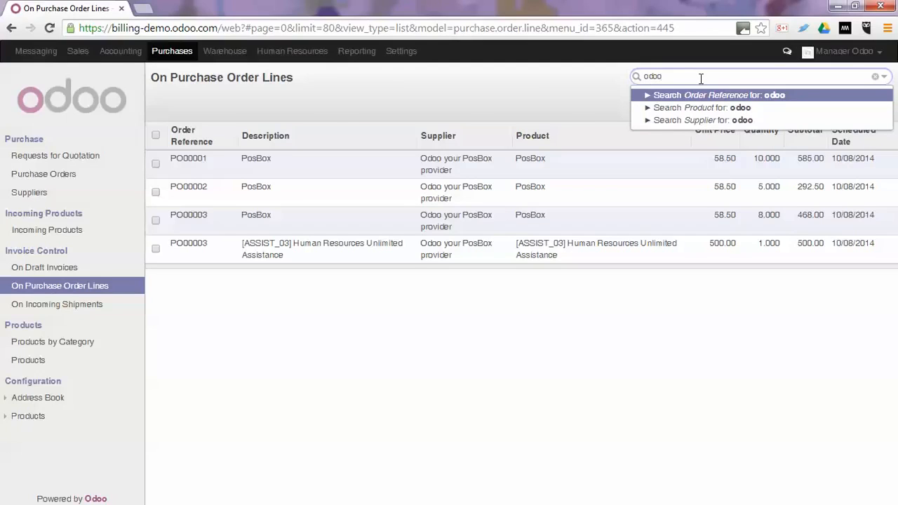
click(648, 121)
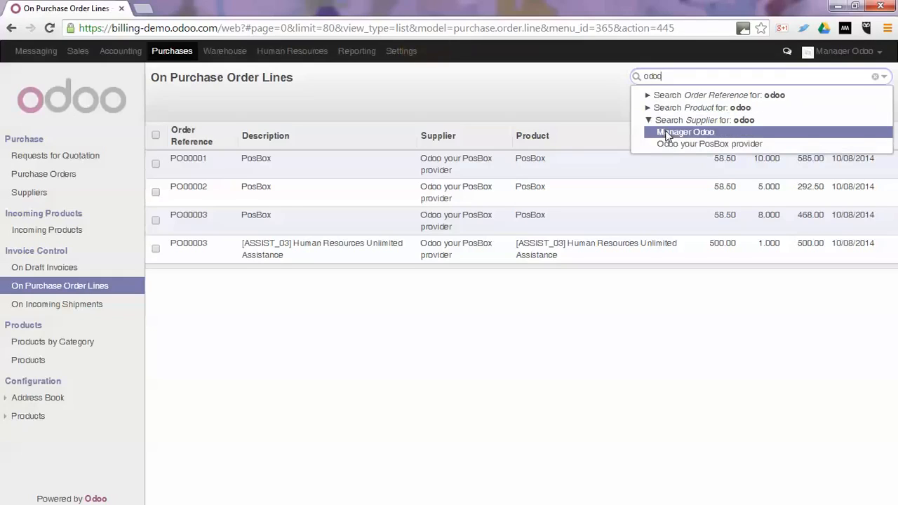
click(666, 144)
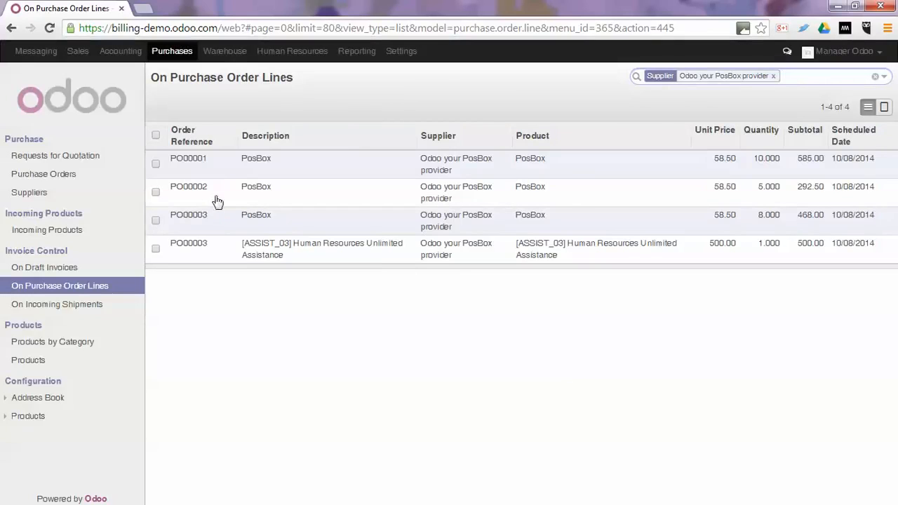
Generate supplier invoices from the PosBox lines with quantities 5 and 8 and the Human Resources Unlimited Assistance line
click(155, 192)
click(156, 221)
click(155, 249)
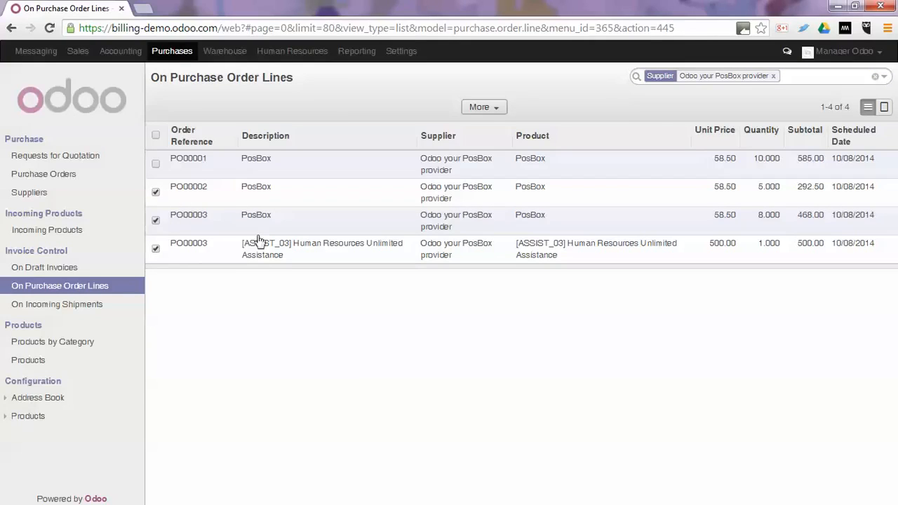
click(484, 107)
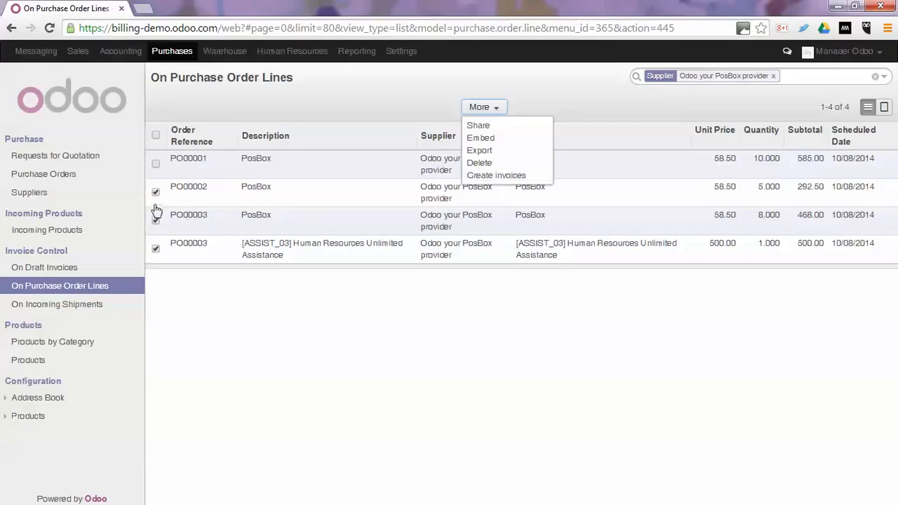
click(497, 176)
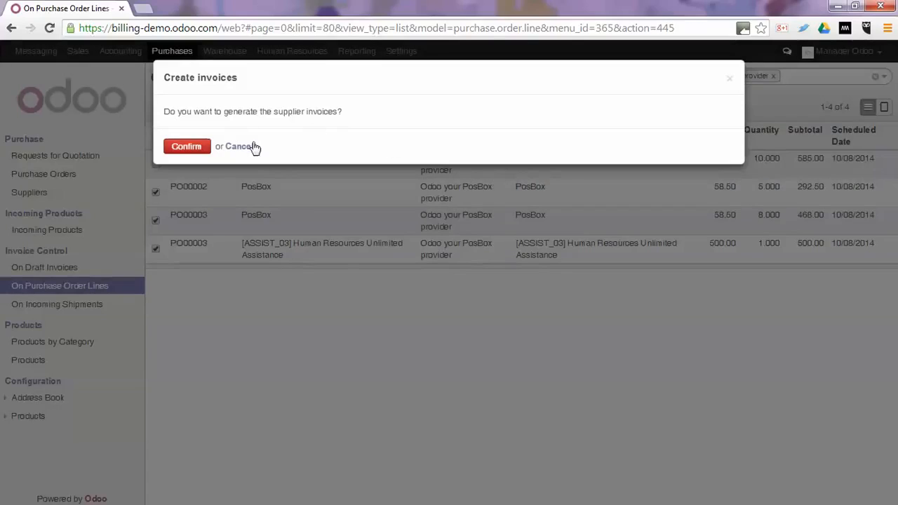
click(186, 146)
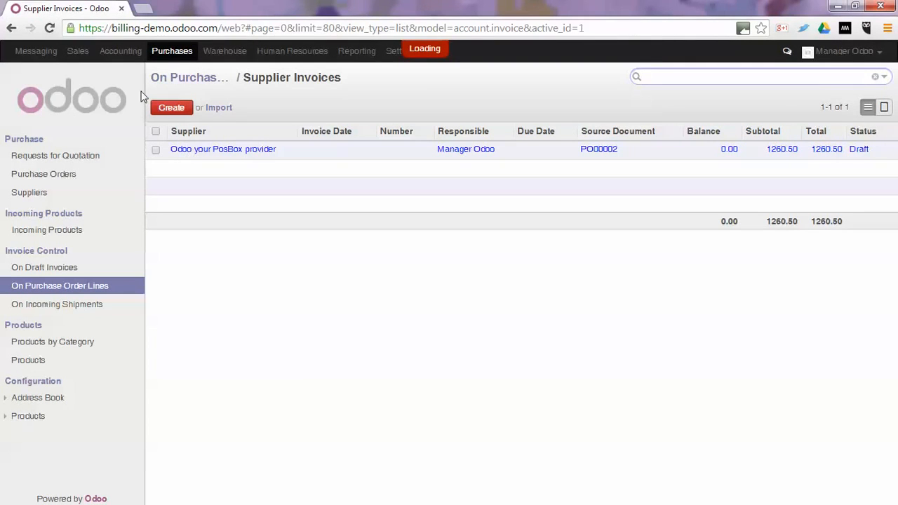
Open the draft supplier invoice for PO00002, update its computed taxes and save it
click(204, 155)
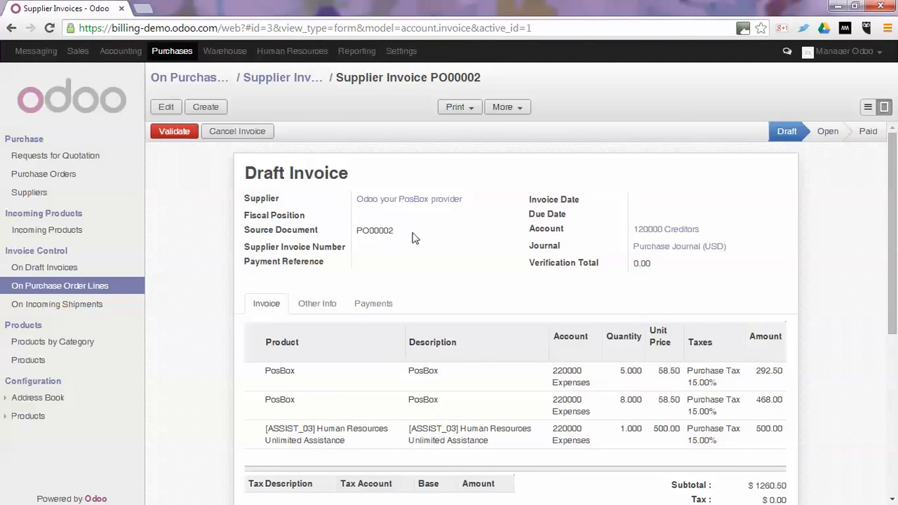
scroll(414, 240, down, 5)
scroll(427, 248, up, 5)
click(167, 108)
scroll(463, 265, down, 1)
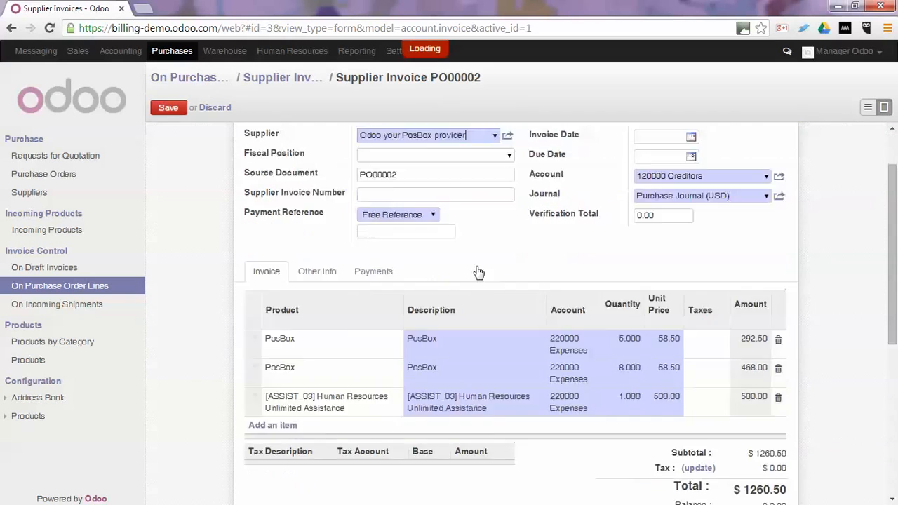
scroll(478, 272, down, 5)
click(704, 147)
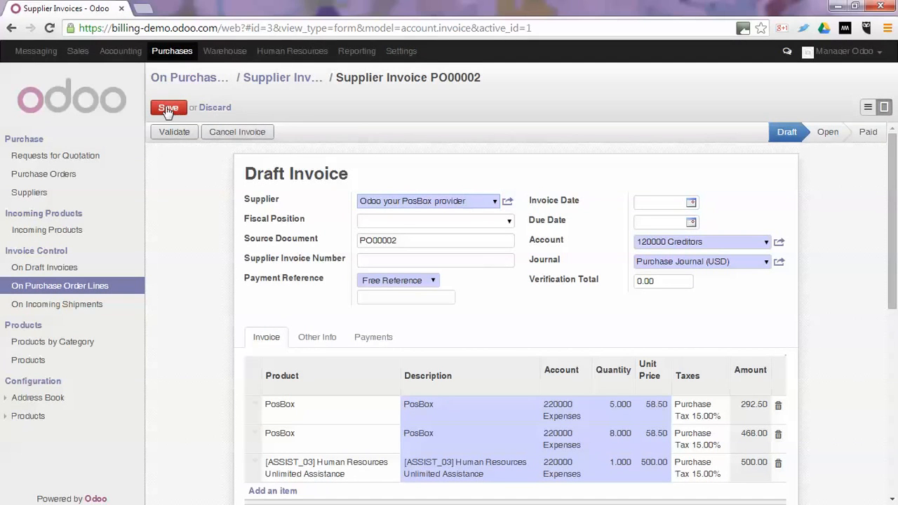
click(167, 109)
Edit the PO00002 supplier invoice again and set its verification total to 1449.58
click(167, 109)
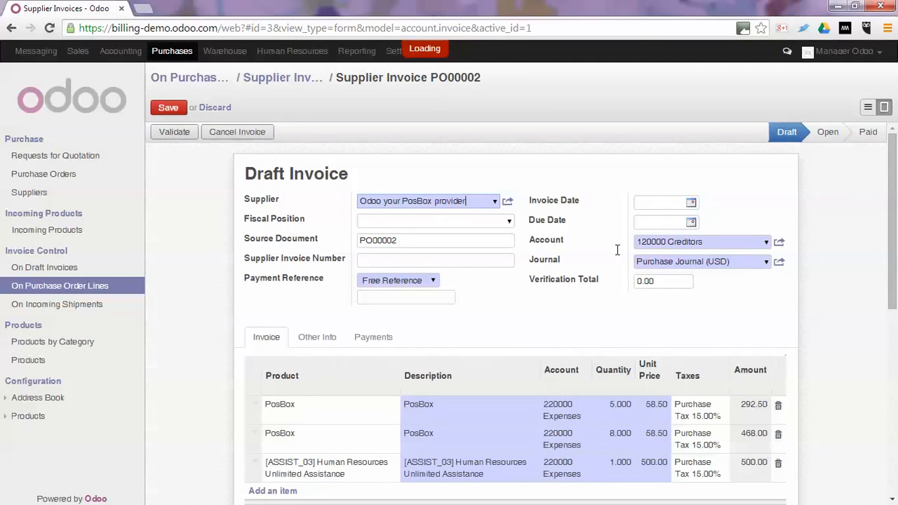
scroll(565, 290, down, 4)
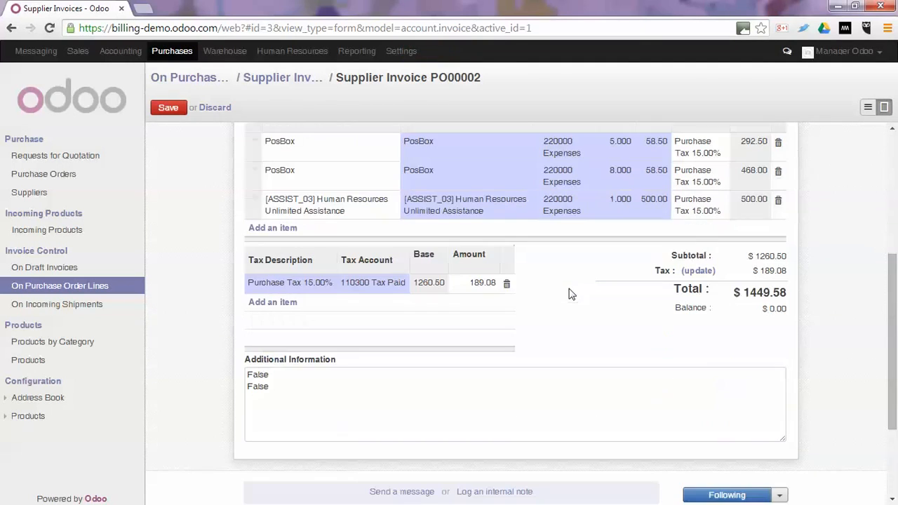
scroll(597, 296, up, 2)
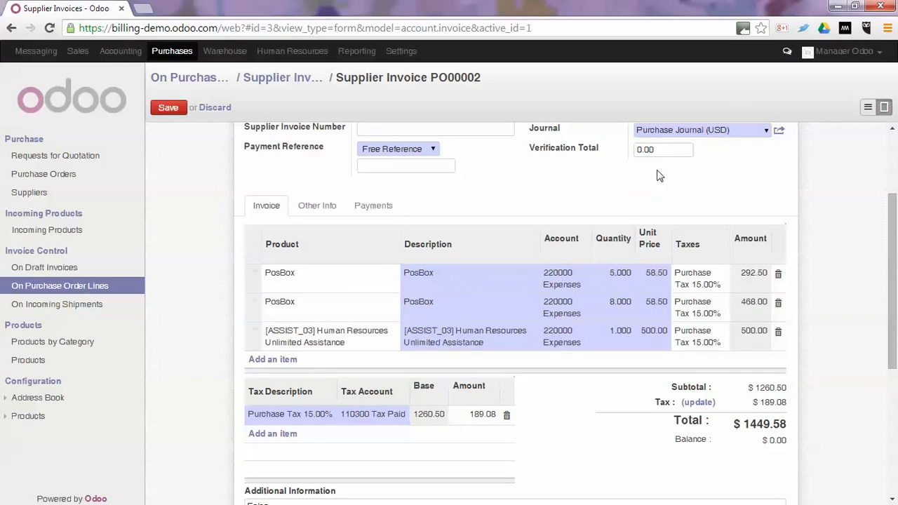
click(587, 153)
text(1449.58)
scroll(436, 209, up, 2)
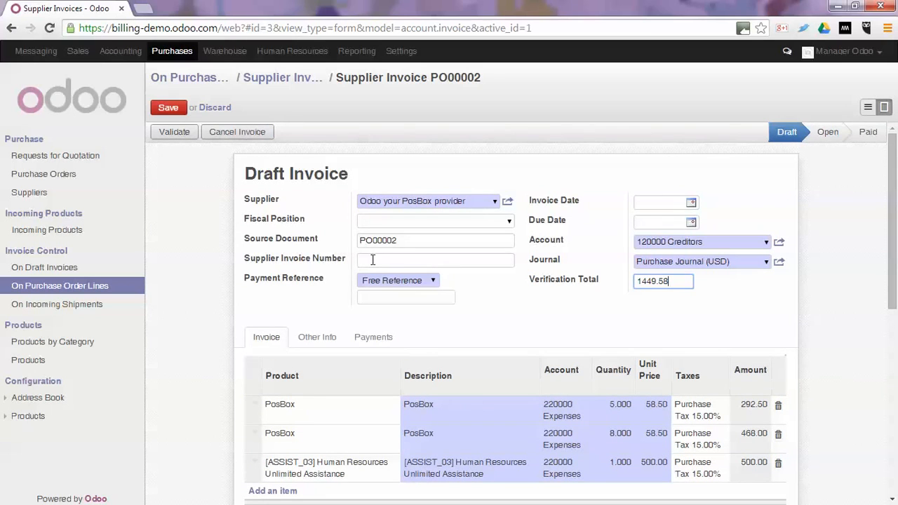
Validate the supplier invoice for PO00002, leaving the supplier invoice number and invoice date empty
click(372, 260)
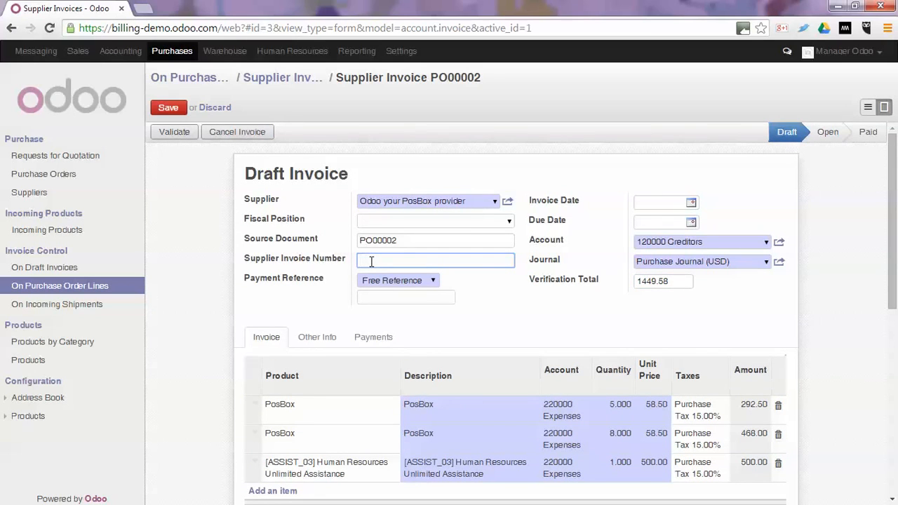
click(640, 202)
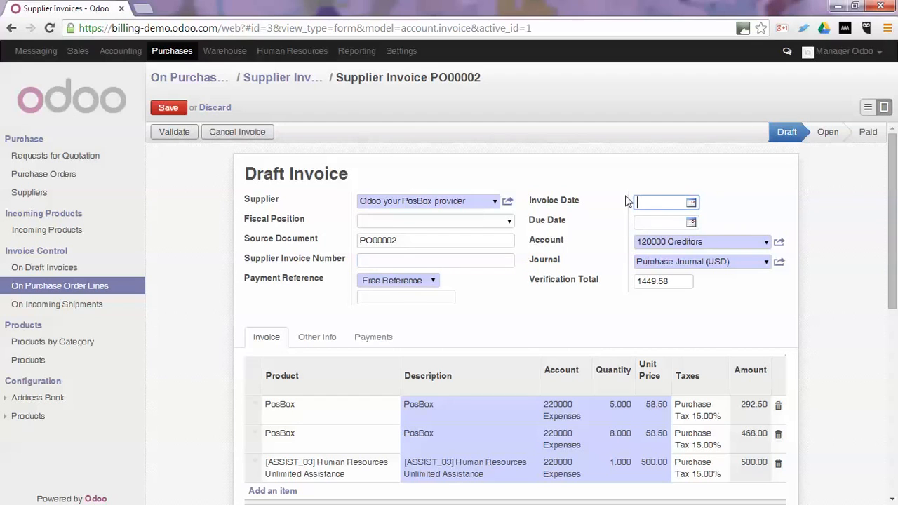
click(170, 135)
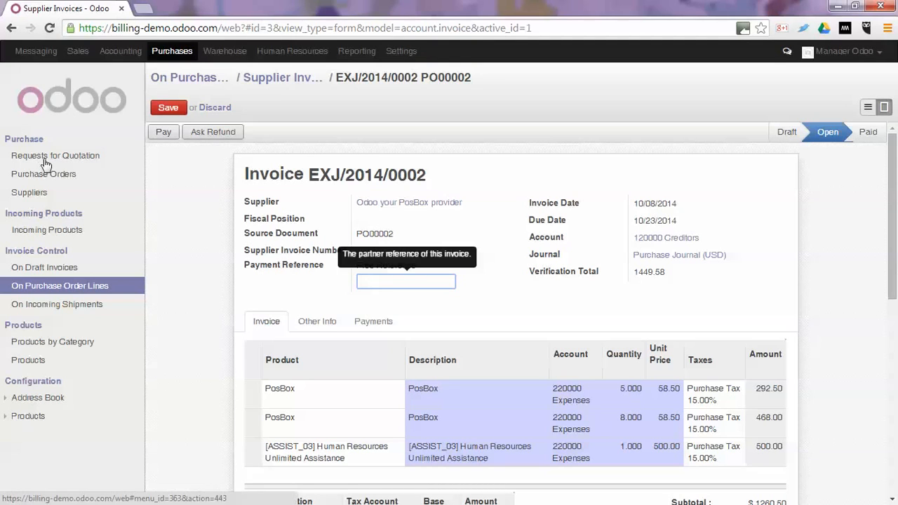
Open the accounting list of supplier invoices and validate the draft invoice for PO00001
click(127, 51)
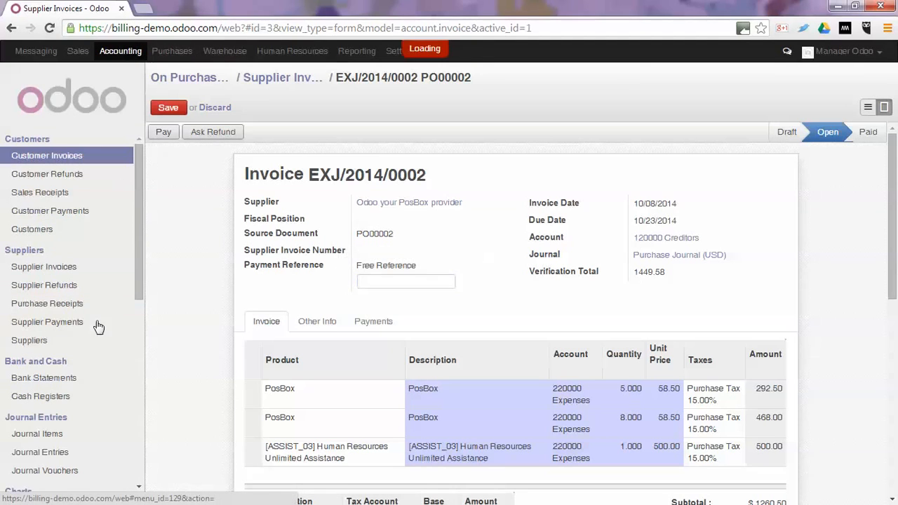
click(62, 269)
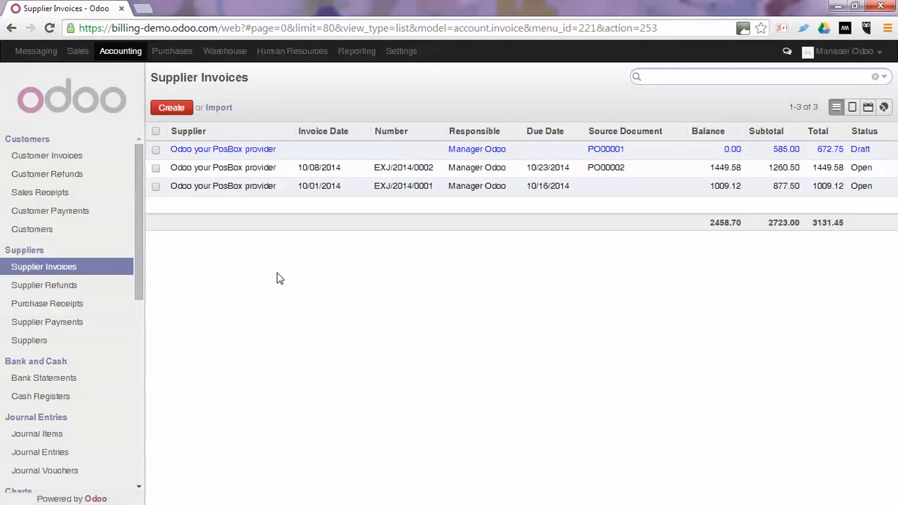
click(259, 150)
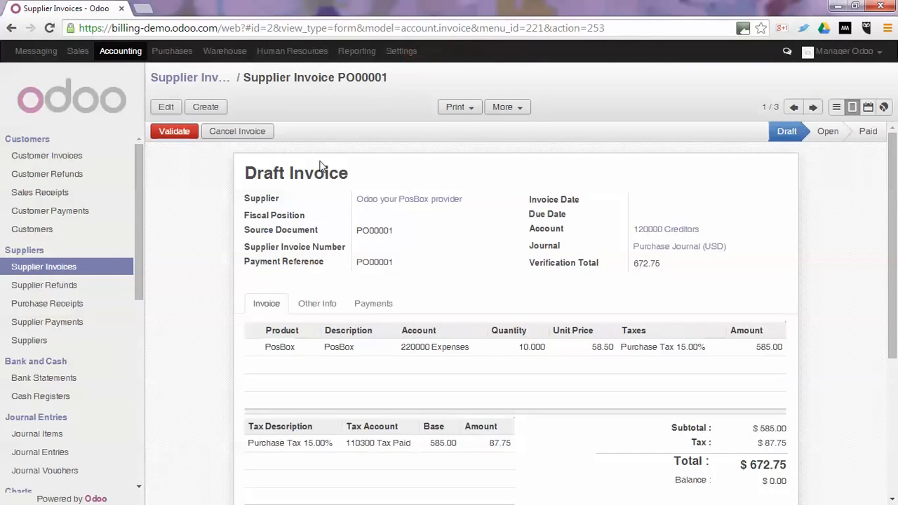
click(175, 132)
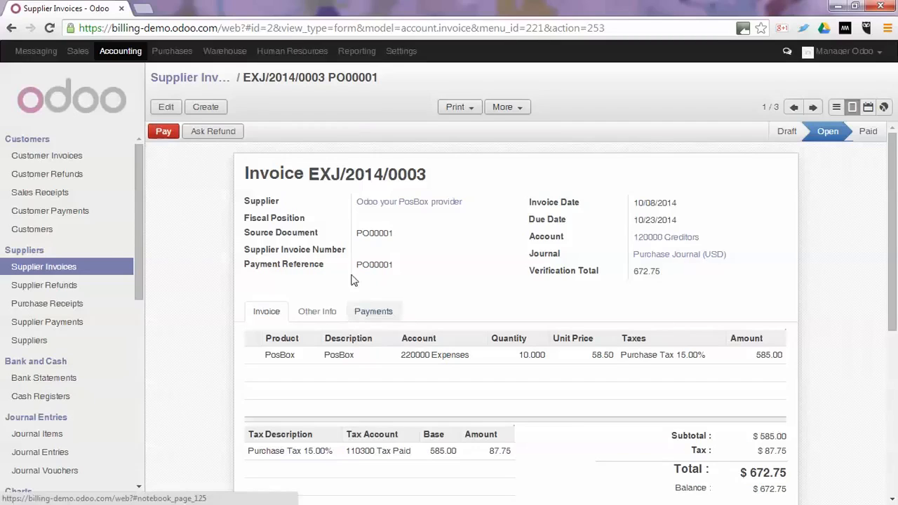
Set the default invoicing control method for purchases to Based on incoming shipments and apply the configuration
click(393, 52)
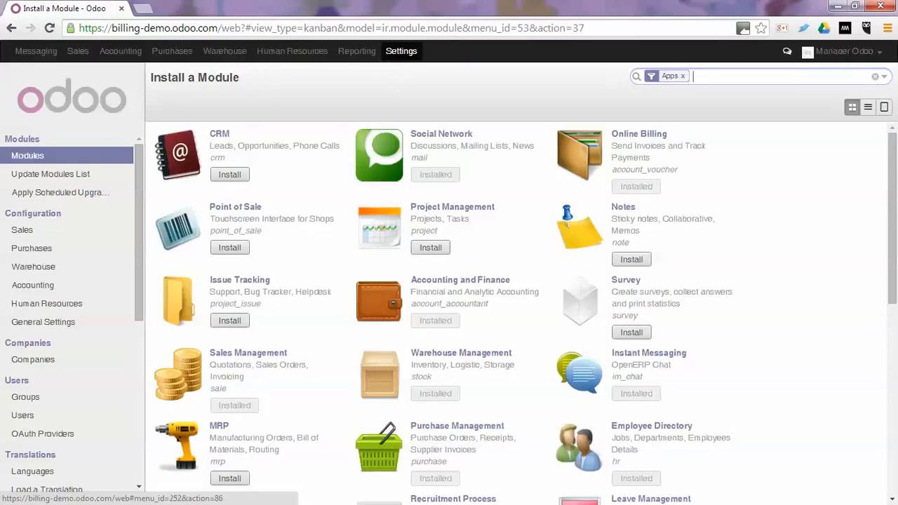
click(41, 253)
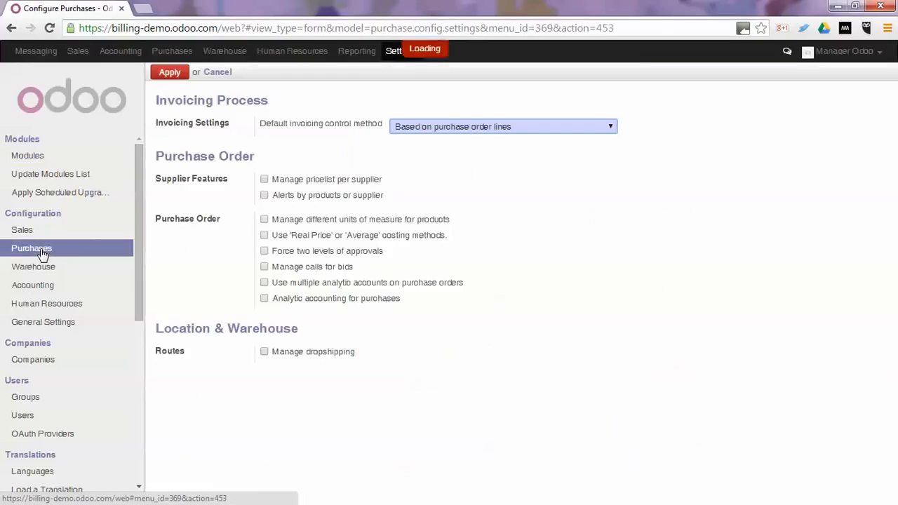
click(456, 127)
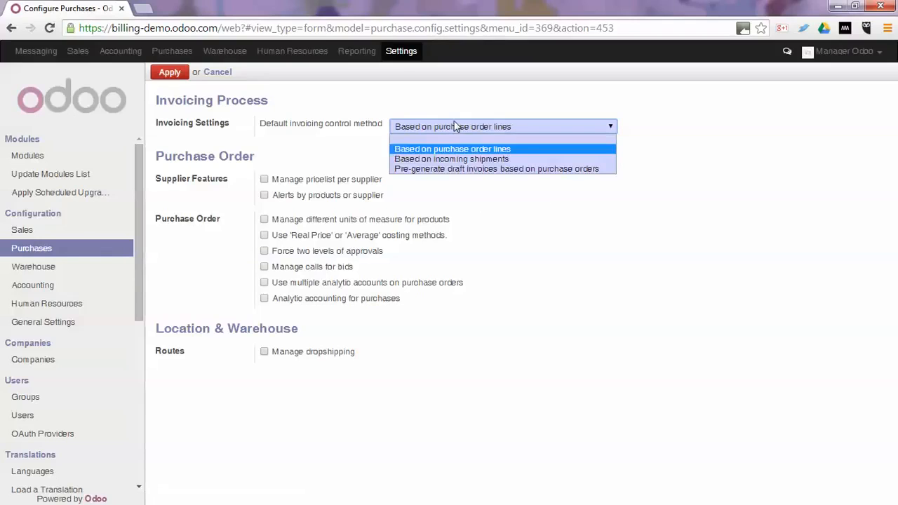
click(440, 160)
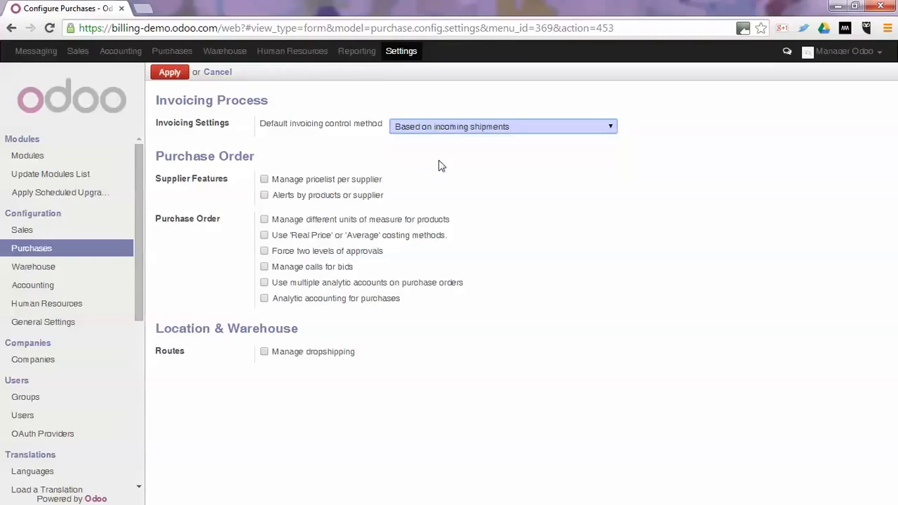
click(170, 72)
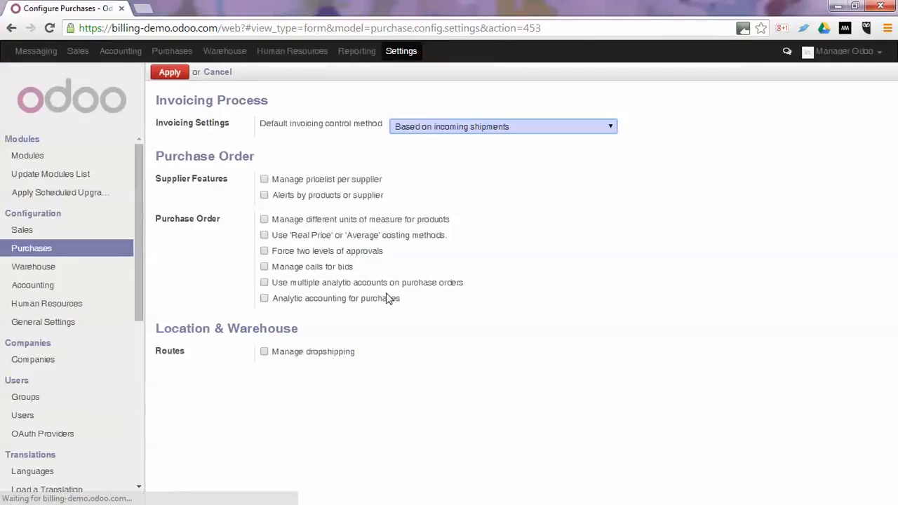
Create a new request for quotation with Odoo your PosBox provider as the supplier
click(163, 53)
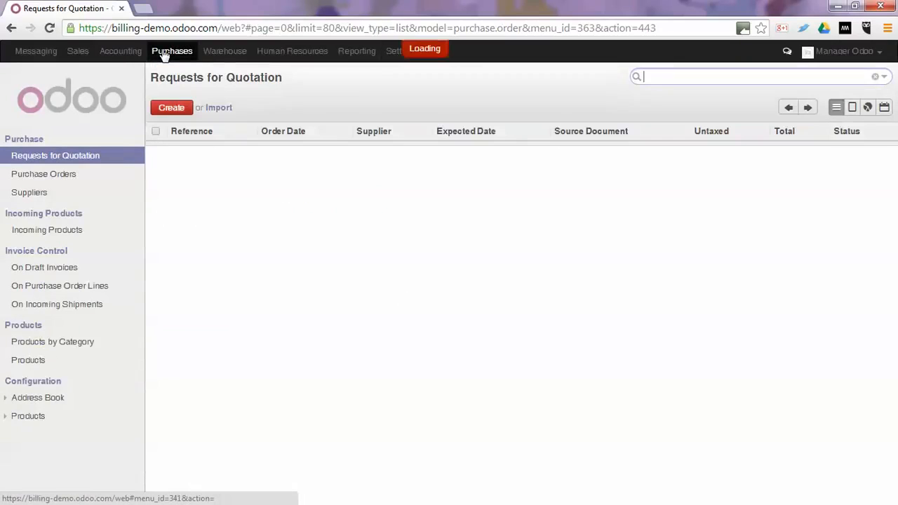
click(169, 108)
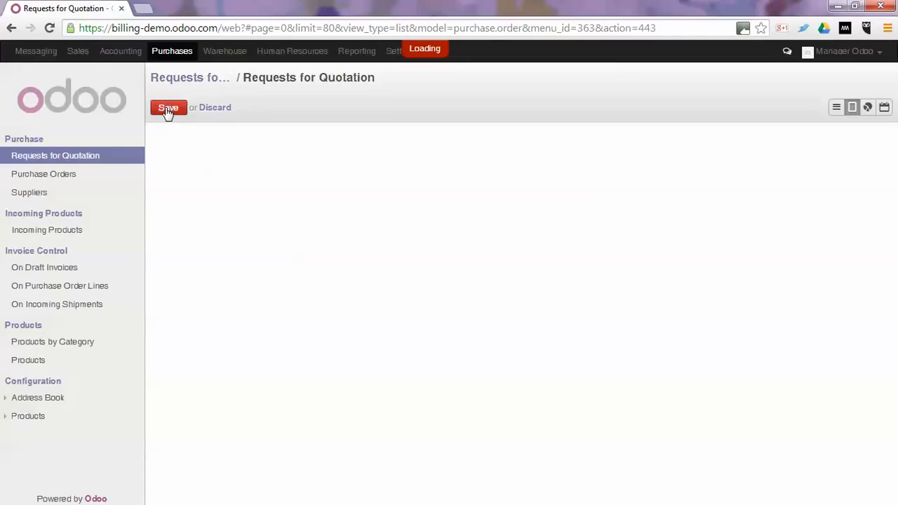
text(oid)
key(BackSpace)
key(BackSpace)
text(doo)
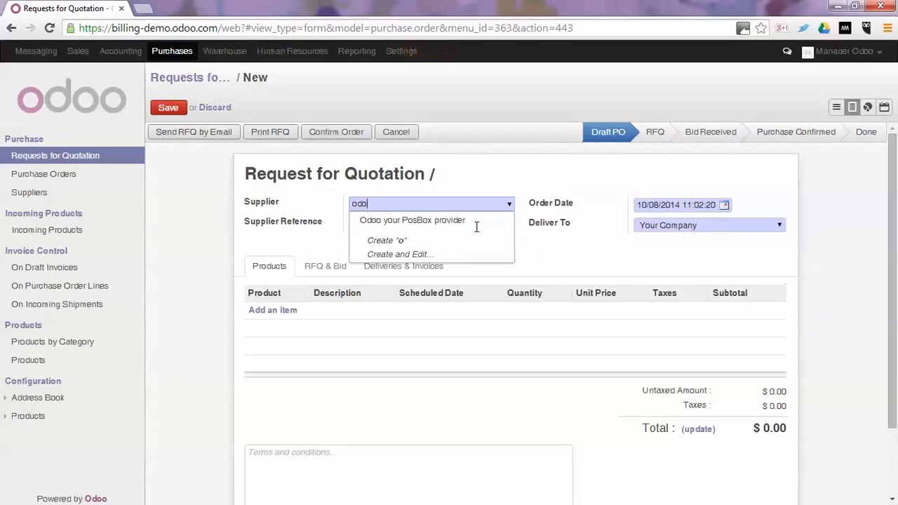
click(476, 223)
click(476, 226)
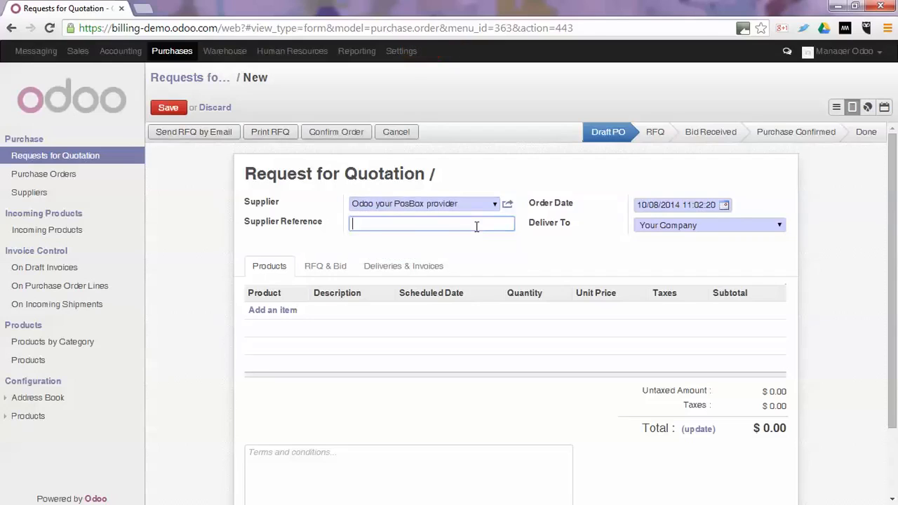
Add a PosBox line with a quantity of 10 and start a second, empty product line
click(285, 312)
text(posb)
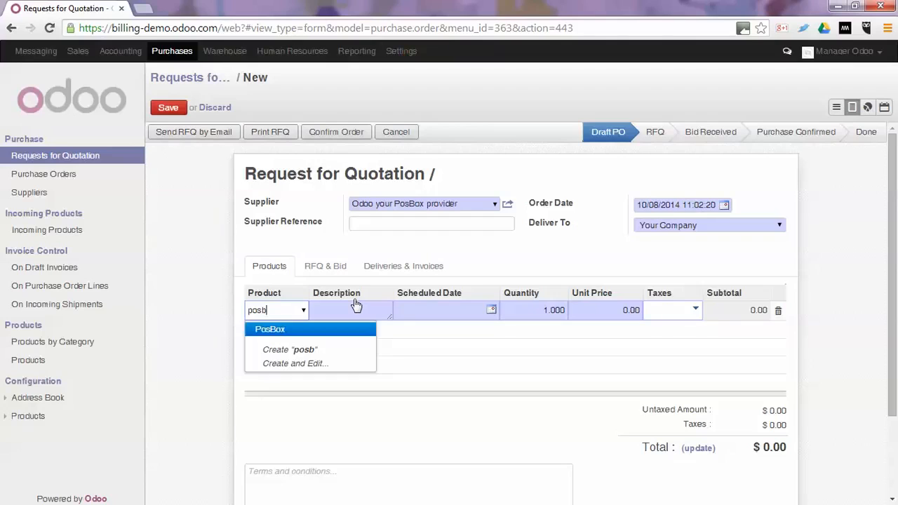
key(Return)
key(Tab)
key(Tab)
key(Tab)
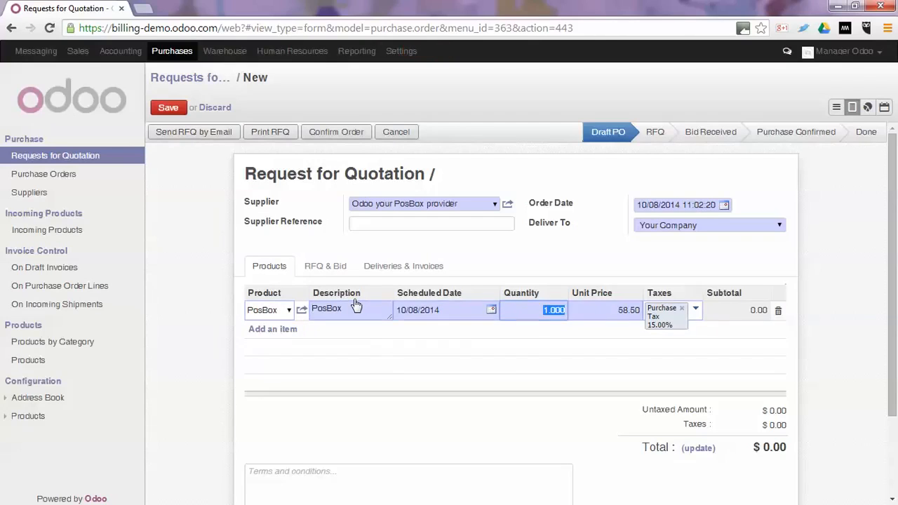
text(10)
click(271, 329)
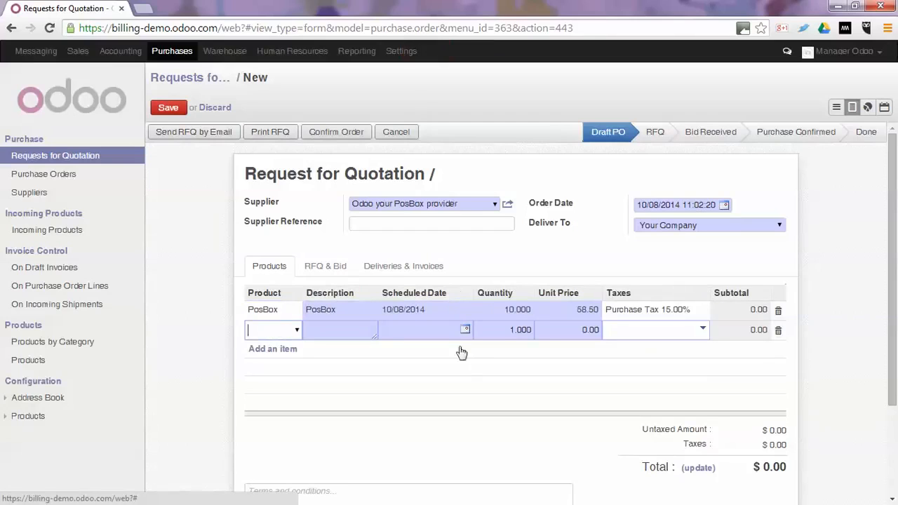
text(ipa)
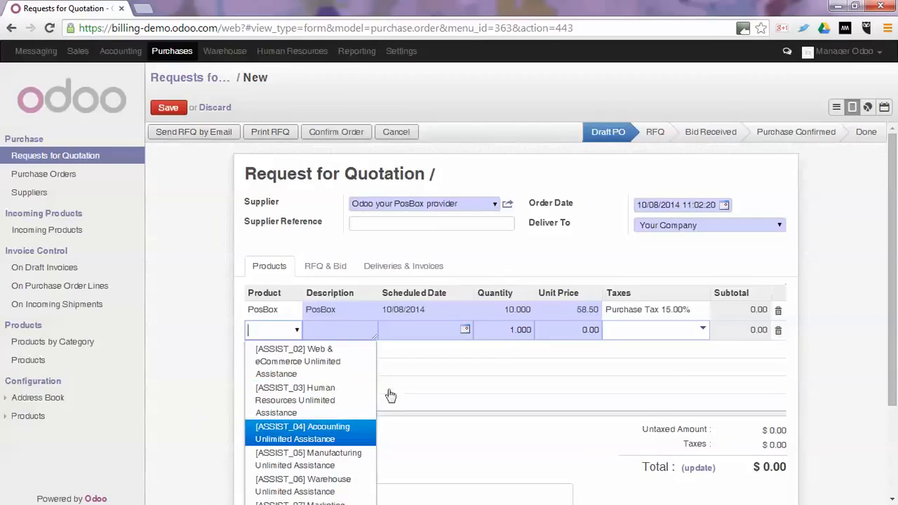
scroll(391, 395, down, 1)
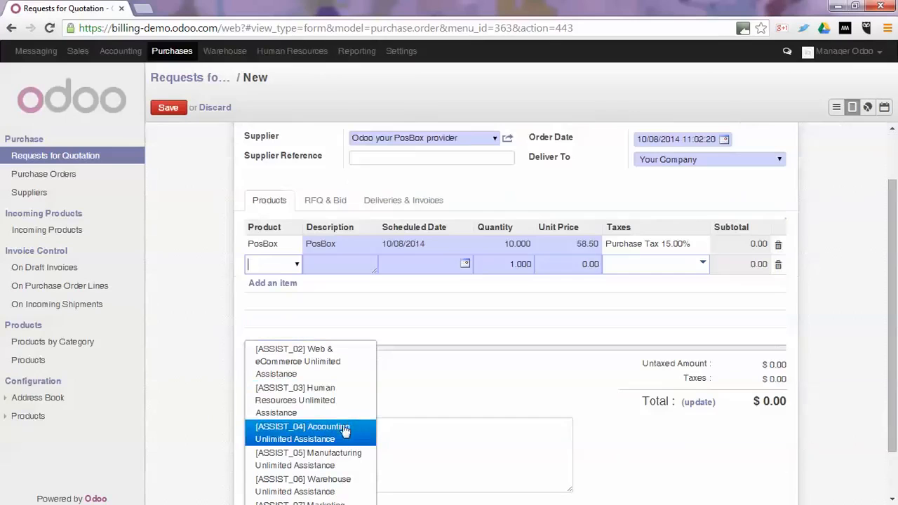
click(298, 265)
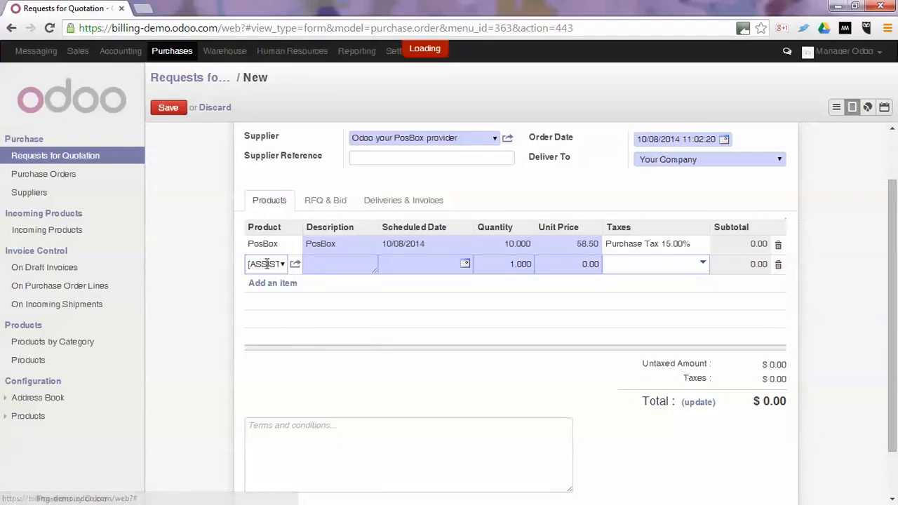
key(BackSpace)
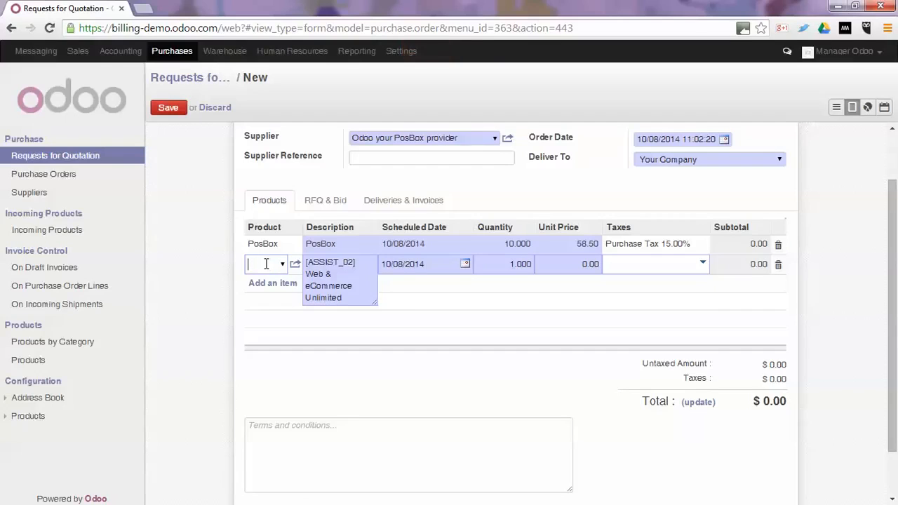
Start creating a new product named Chair for the second line and enter its public price
text(Chair)
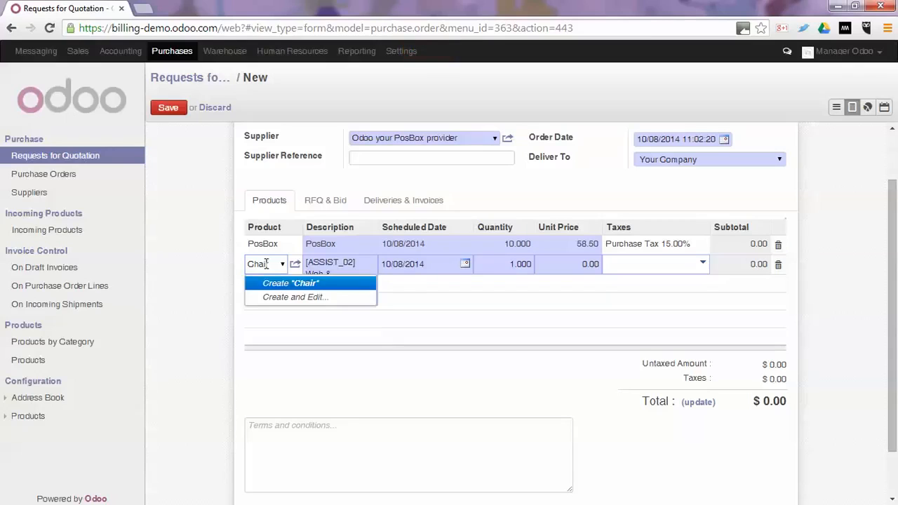
key(Down)
key(Return)
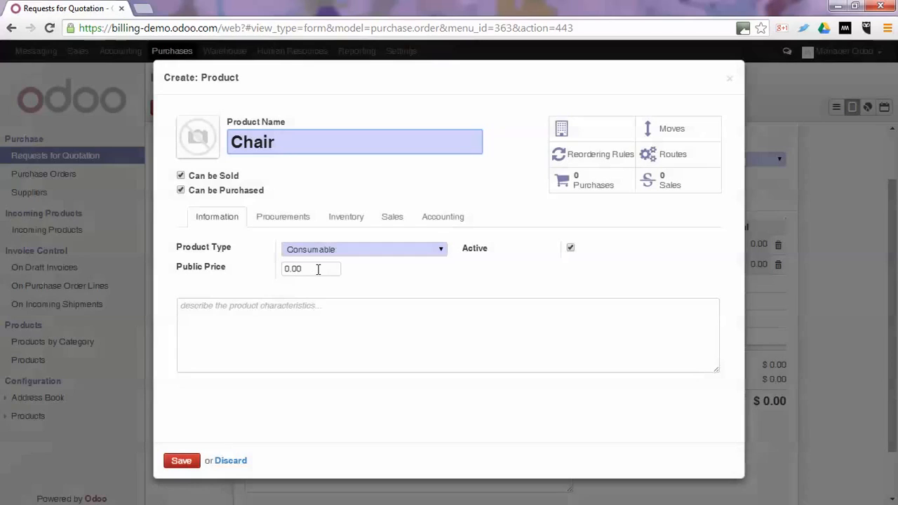
drag(316, 268, 256, 259)
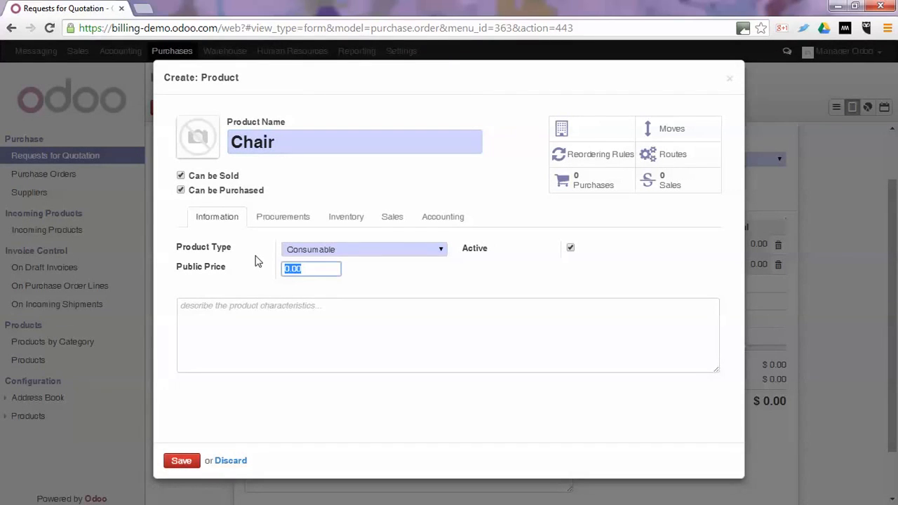
text(5)
Set the Chair product's cost price to 400 in its procurement information
click(274, 220)
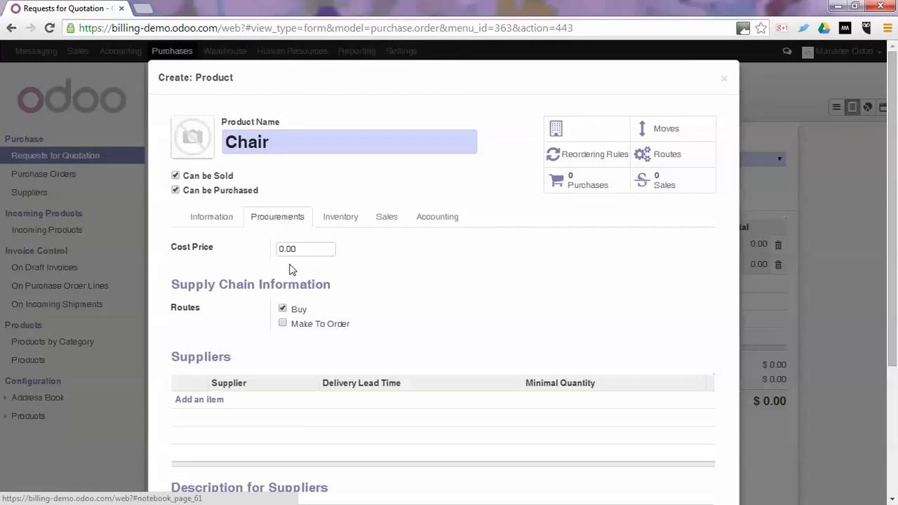
click(305, 249)
text(4)
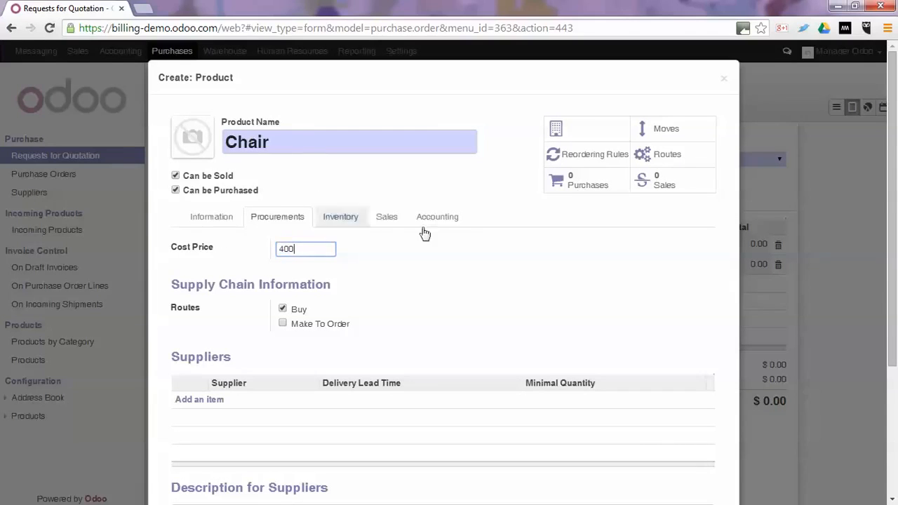
Check the Chair product's accounting settings and save the new product to the second order line
key(Tab)
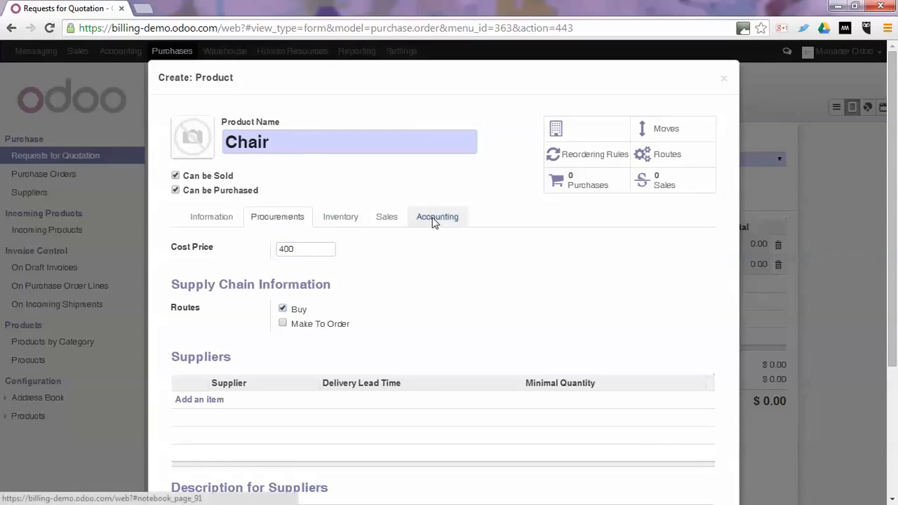
click(435, 218)
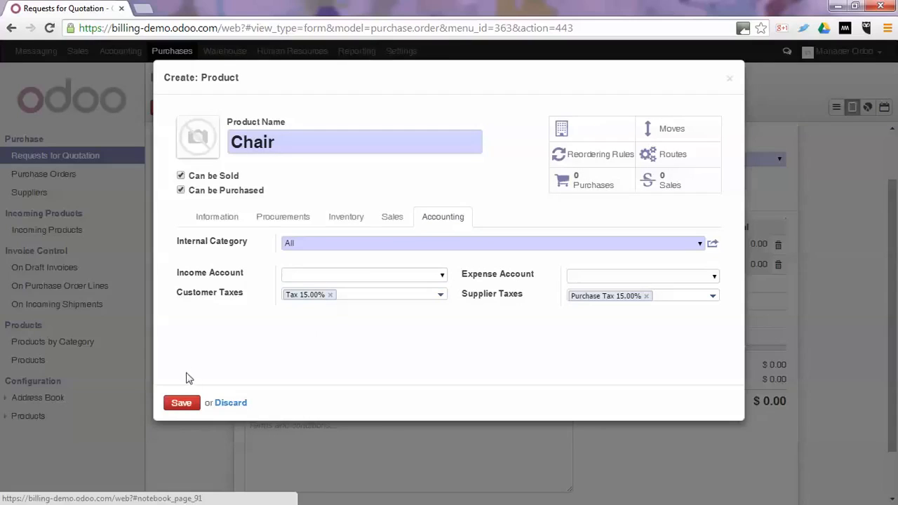
click(185, 403)
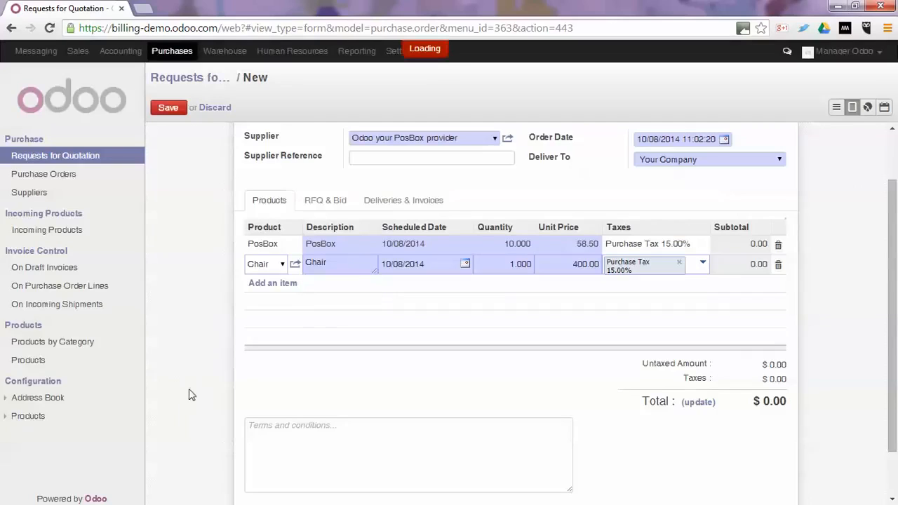
Set the Chair line's quantity to 5 and save the request for quotation
double_click(517, 263)
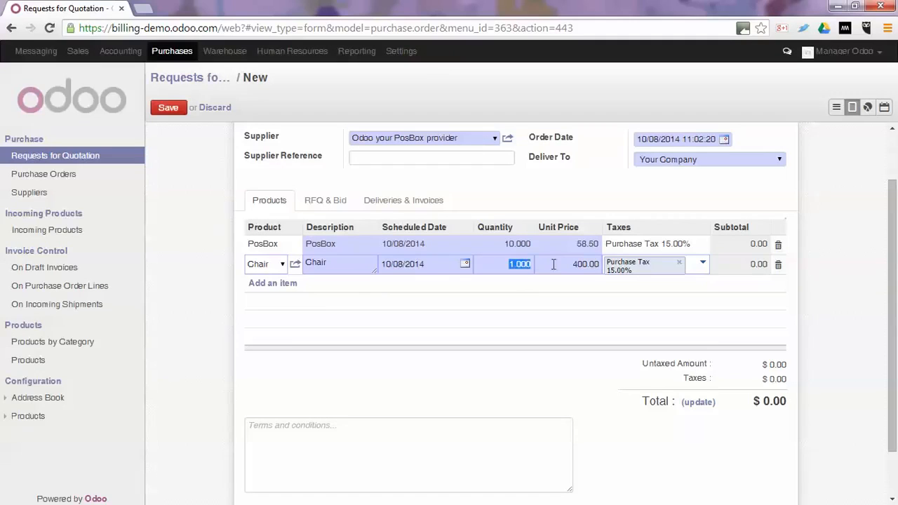
text(5)
key(Tab)
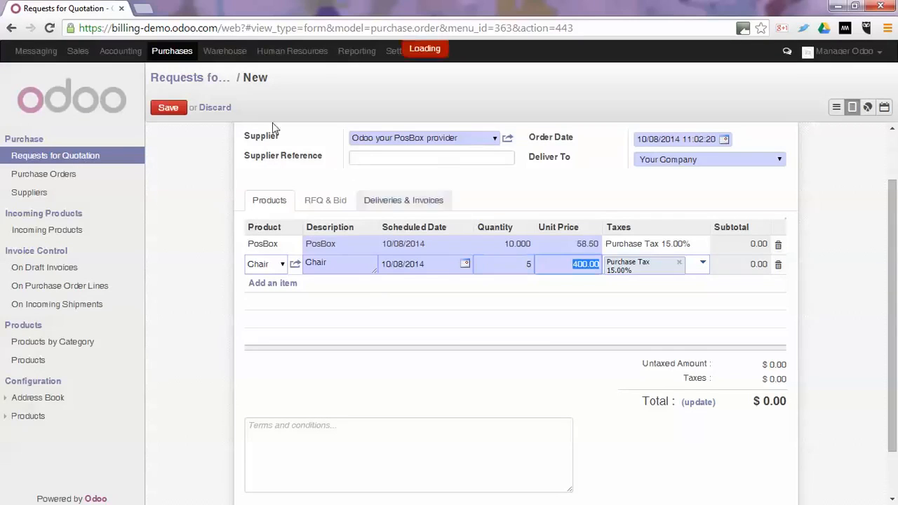
click(170, 108)
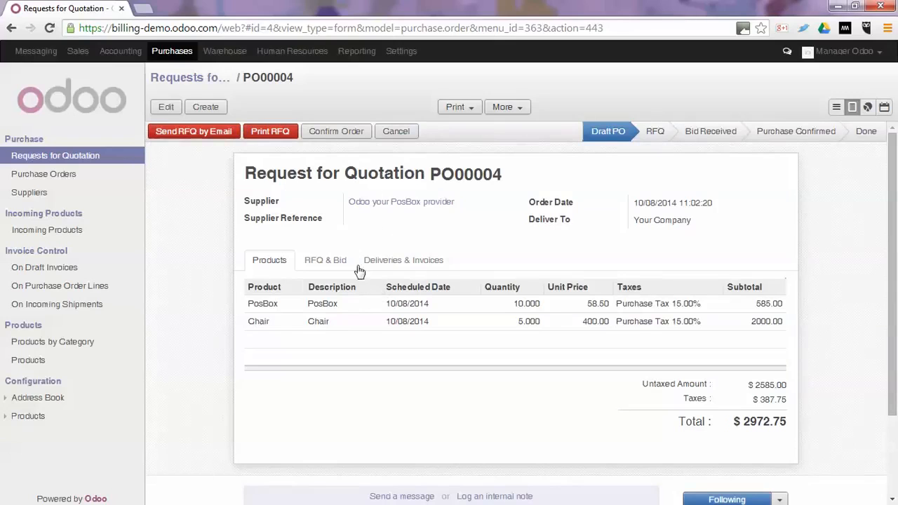
Check the delivery and invoicing settings of the request for quotation and confirm the order
click(403, 260)
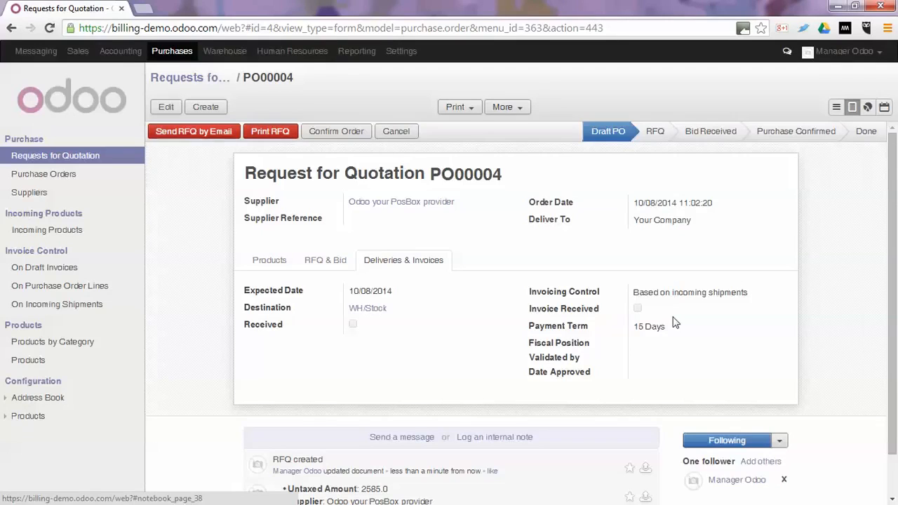
click(268, 261)
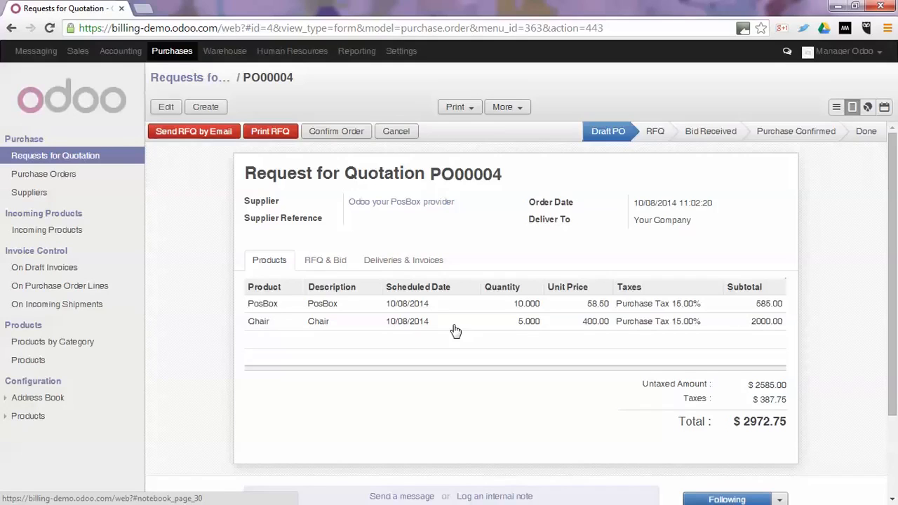
click(326, 134)
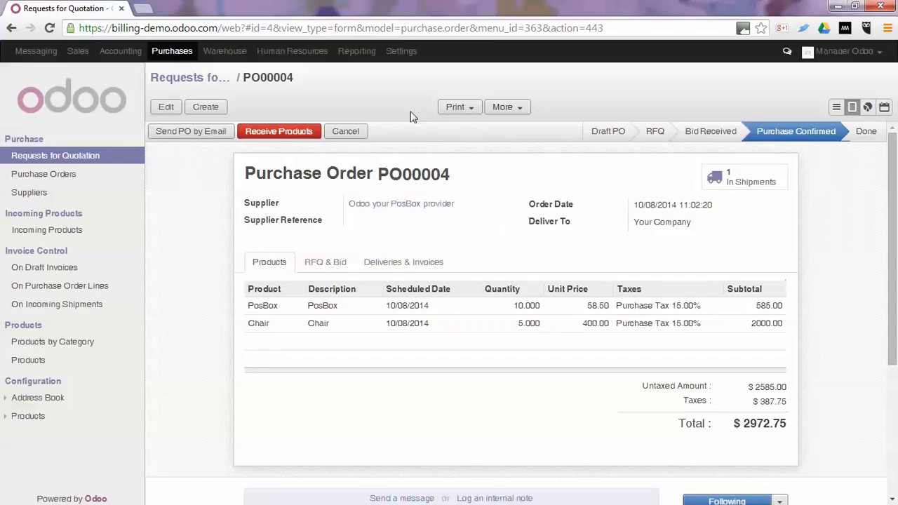
Transfer only 8 PosBoxes on the ready receipt WH/IN/00004 for PO00004, removing the Chair line from the transfer
click(235, 53)
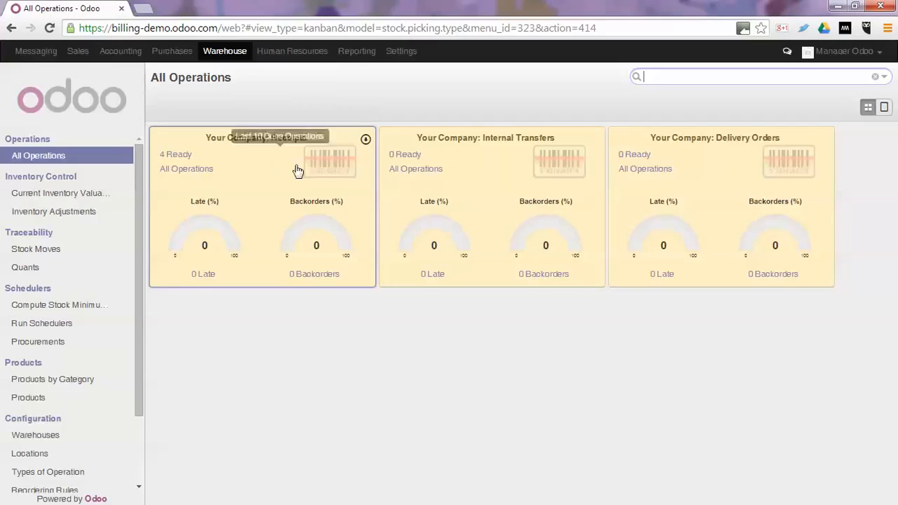
click(175, 157)
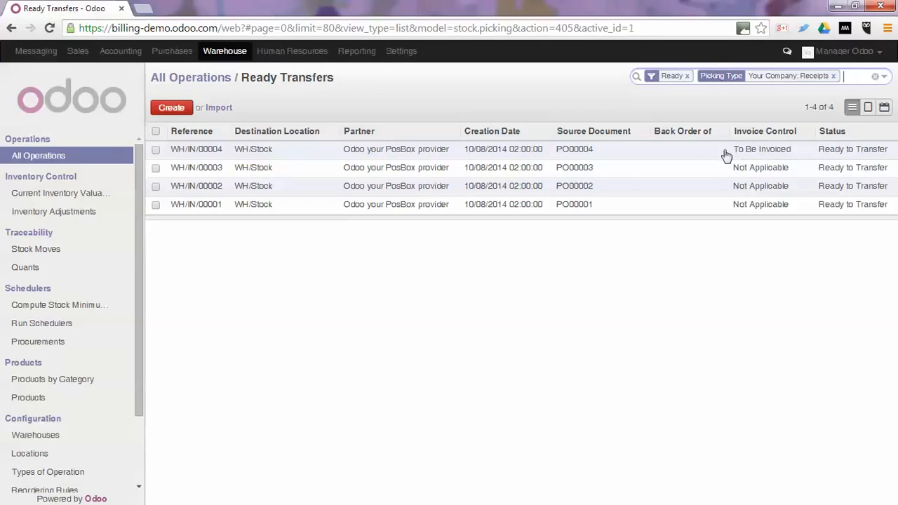
click(377, 154)
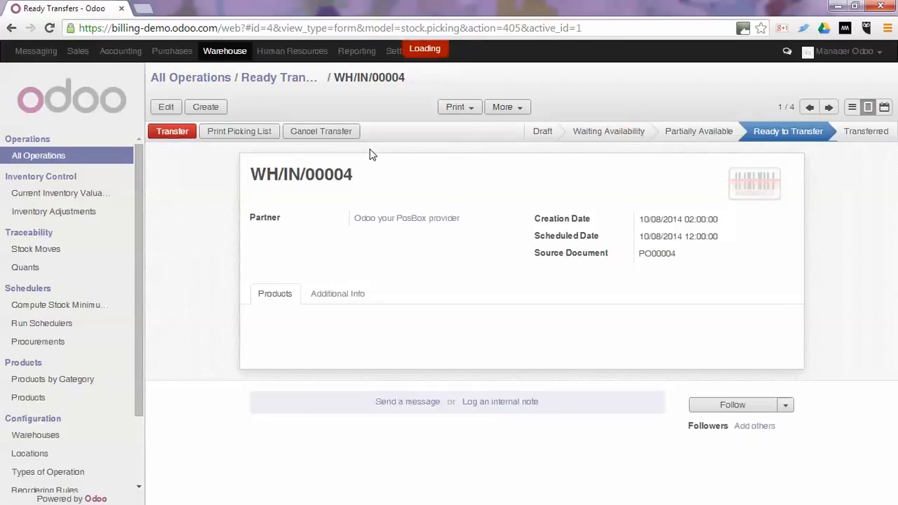
click(169, 134)
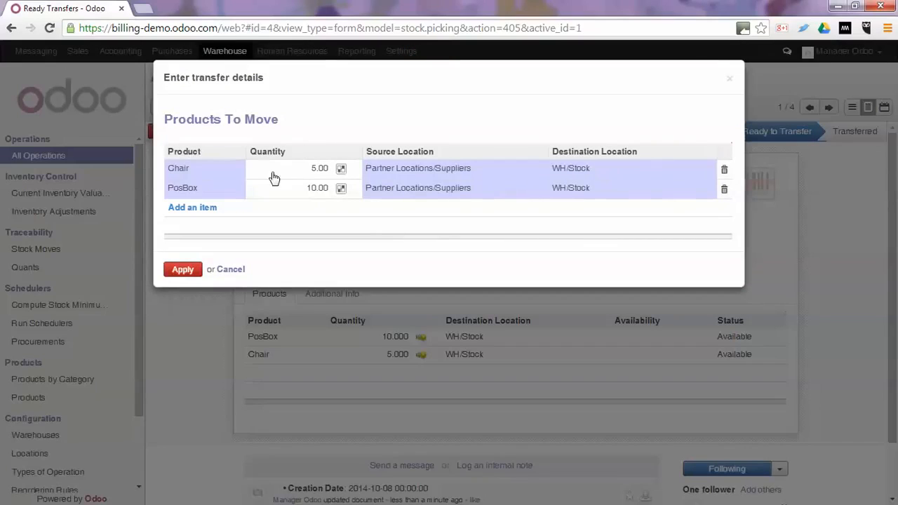
click(724, 170)
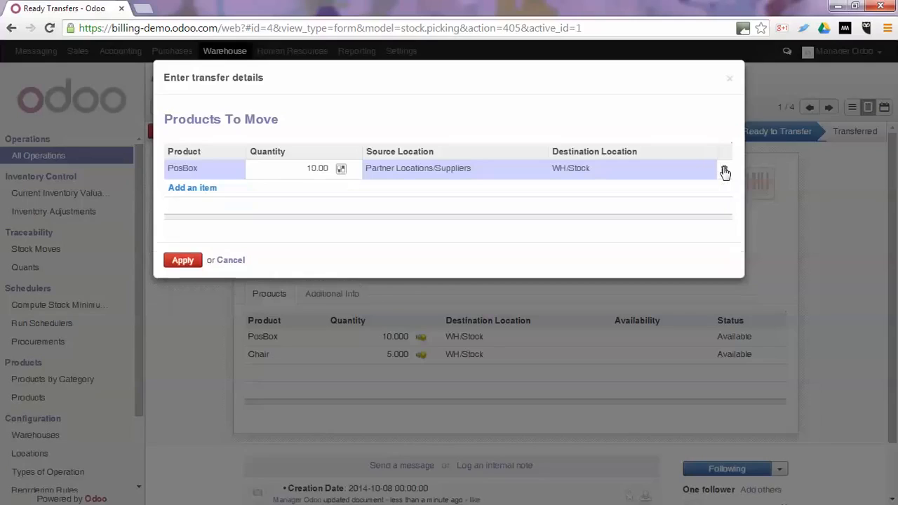
click(298, 171)
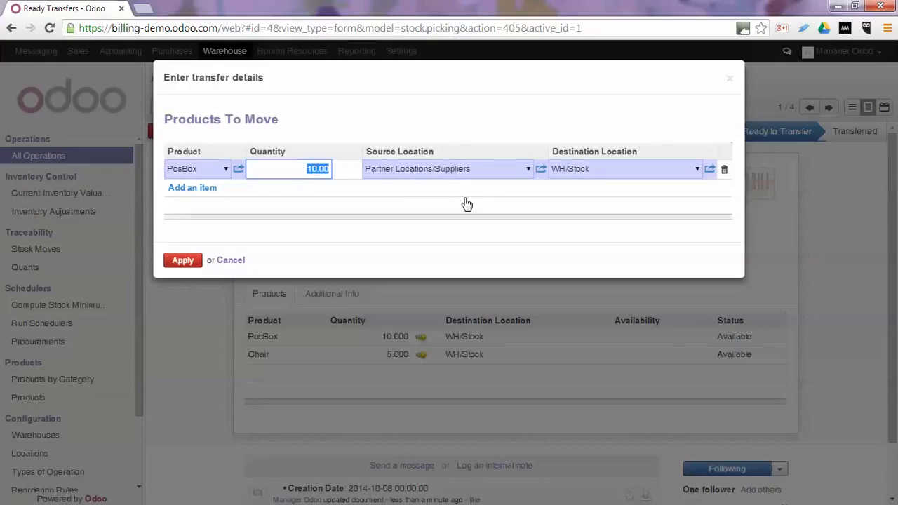
text(8)
key(Tab)
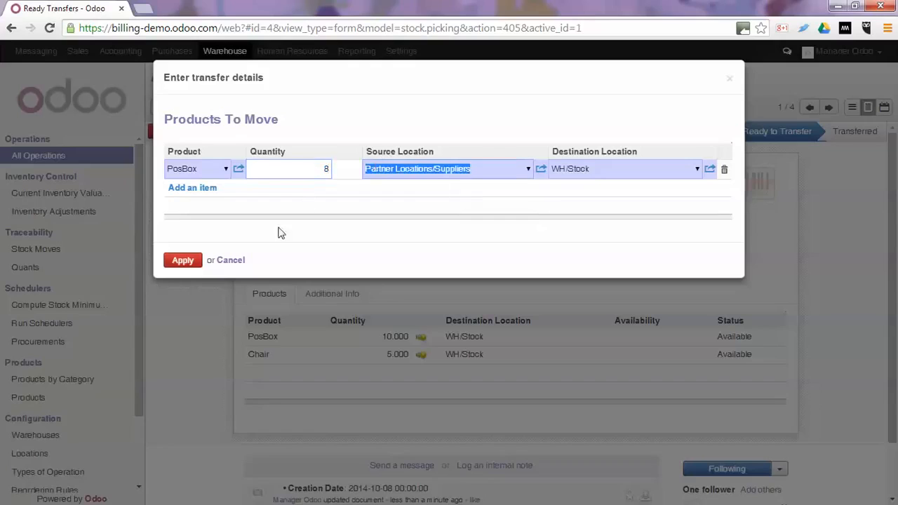
click(183, 260)
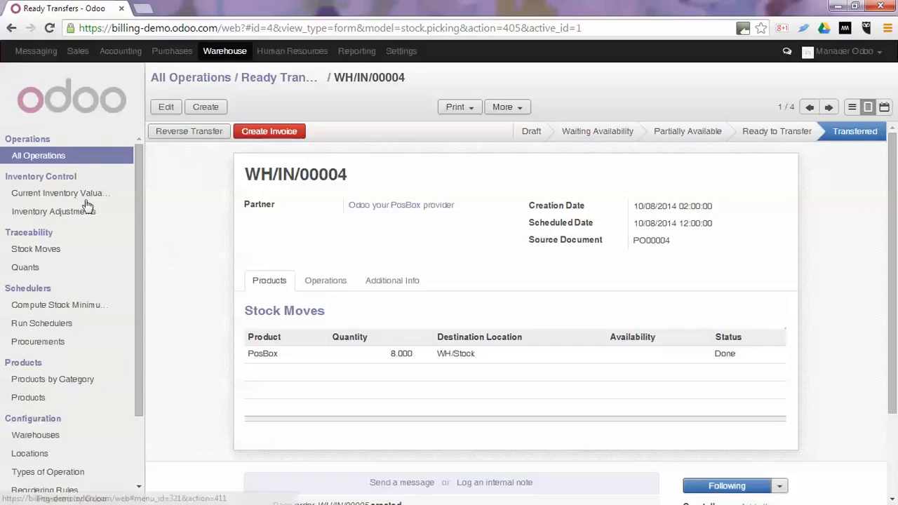
Create a supplier invoice from incoming shipment WH/IN/00004 in the Purchase Journal (USD) and validate it
click(170, 51)
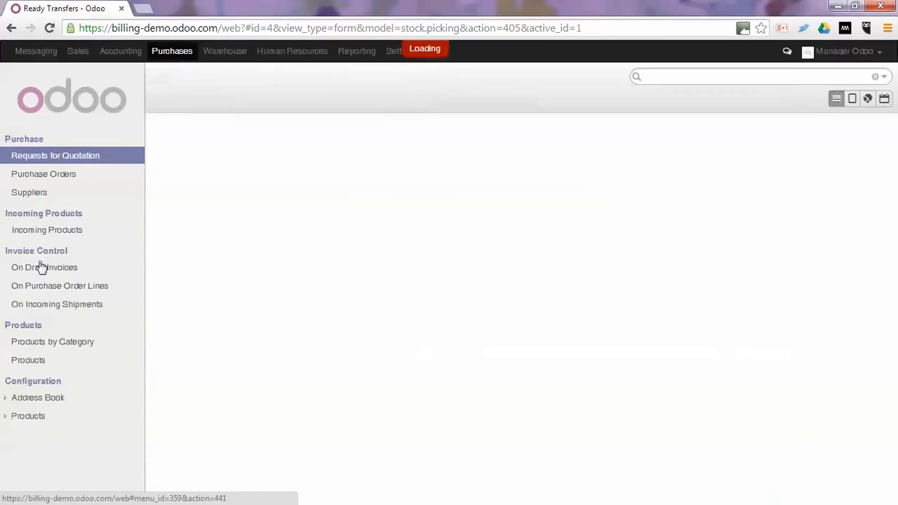
click(34, 308)
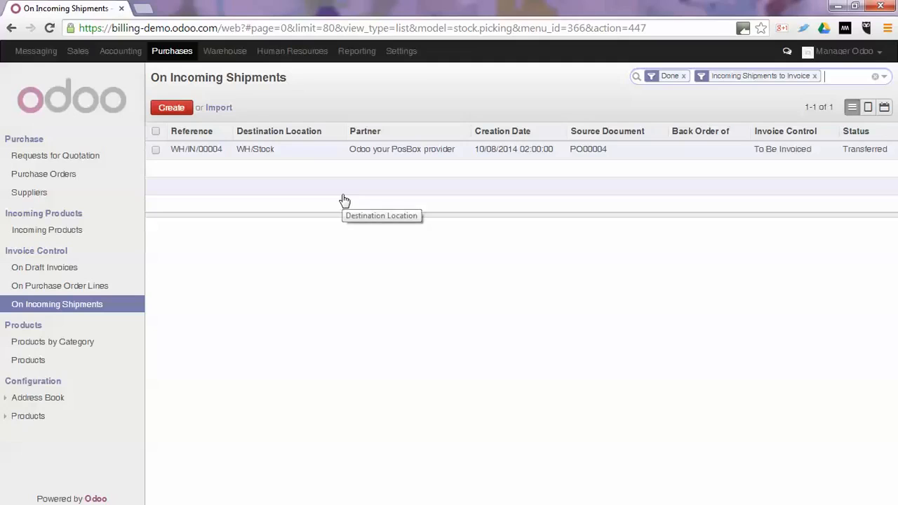
click(297, 151)
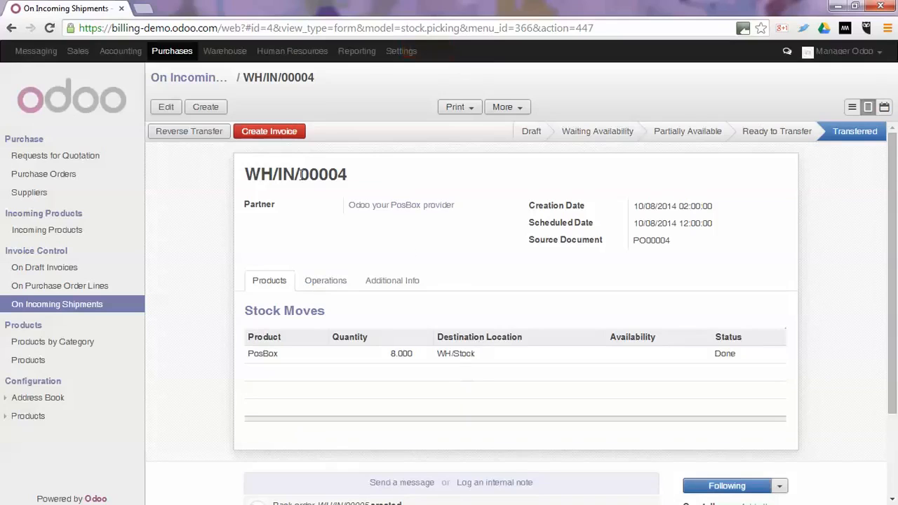
click(273, 132)
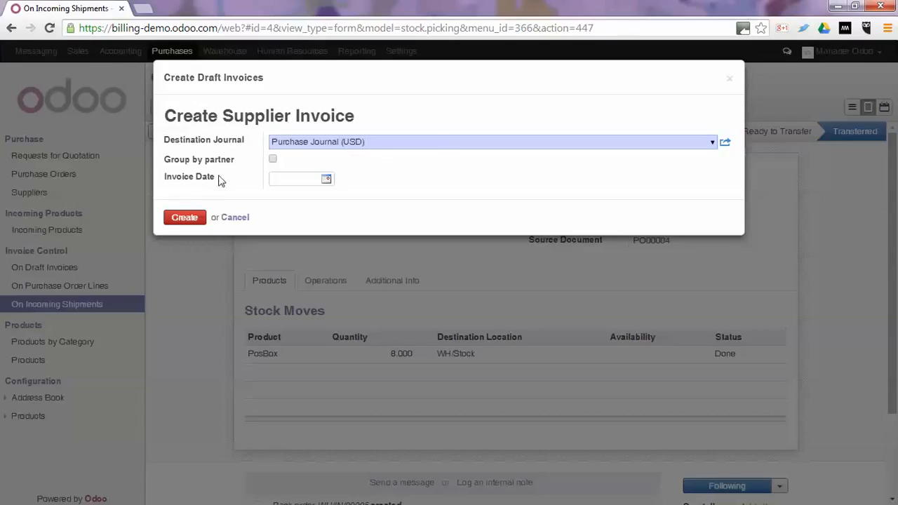
click(179, 217)
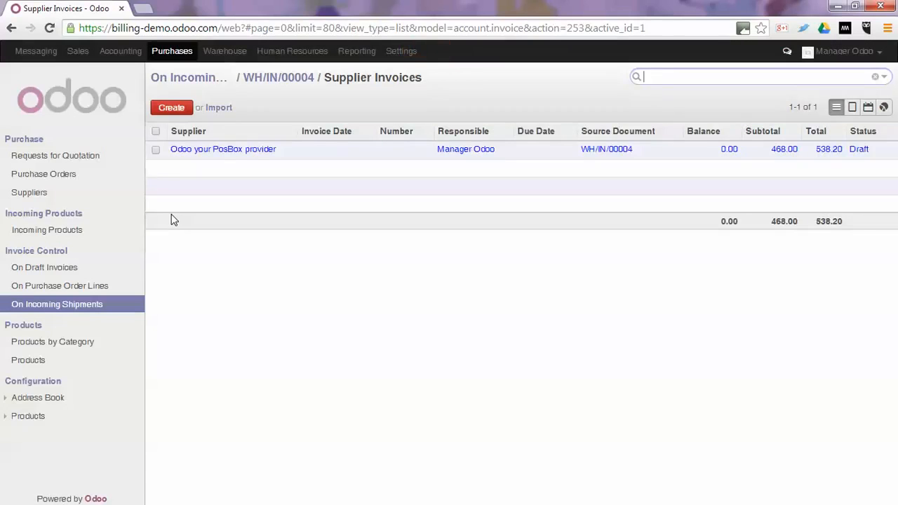
click(252, 149)
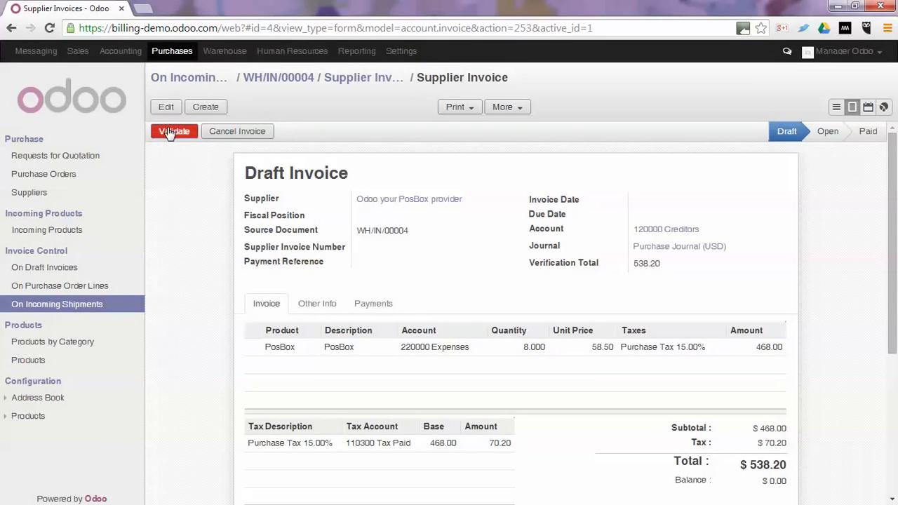
click(169, 132)
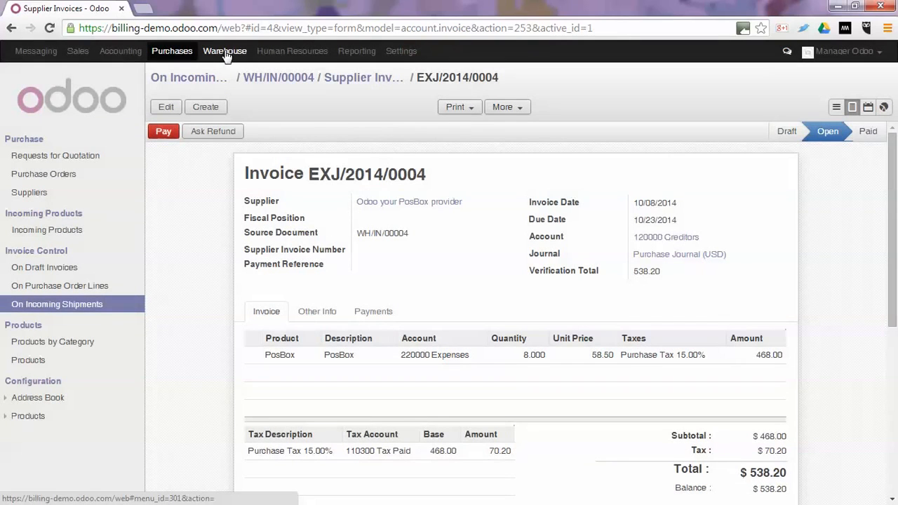
Transfer only the 5 chairs on the ready back order WH/IN/00005, removing the PosBox line from the transfer
click(225, 53)
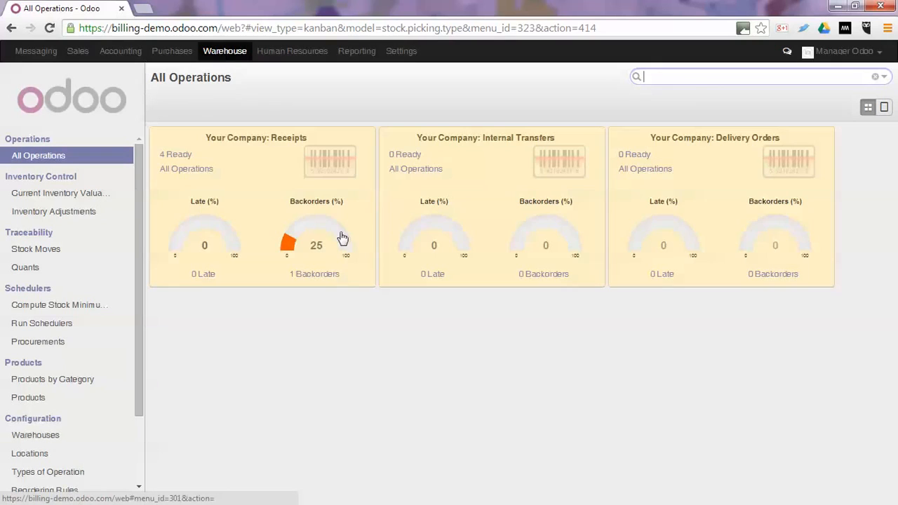
click(181, 158)
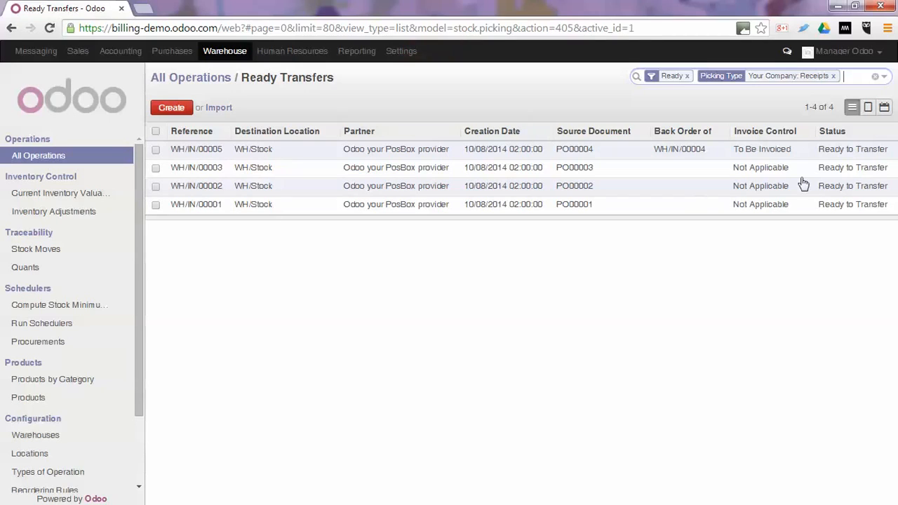
click(525, 155)
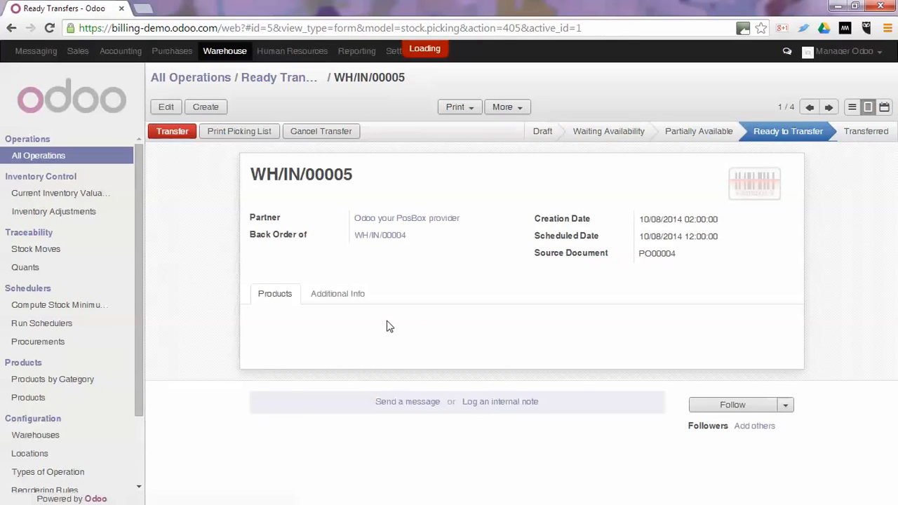
click(174, 133)
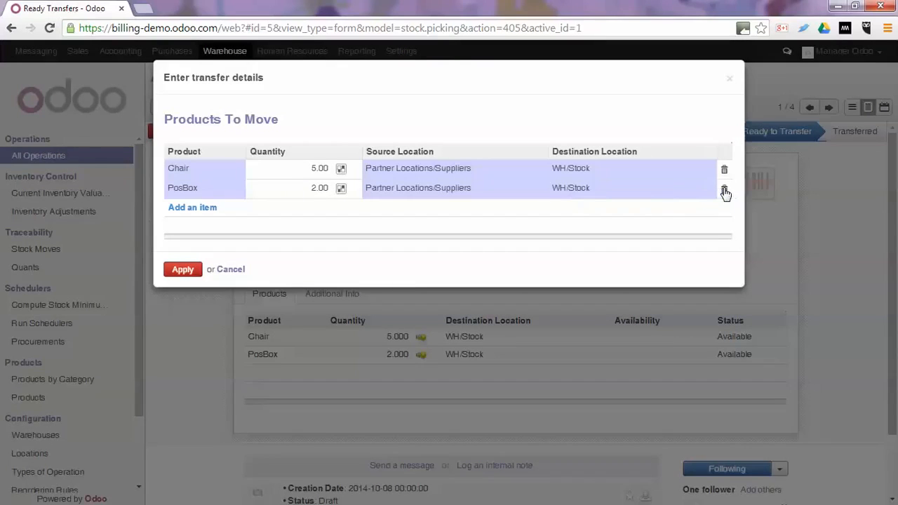
click(724, 190)
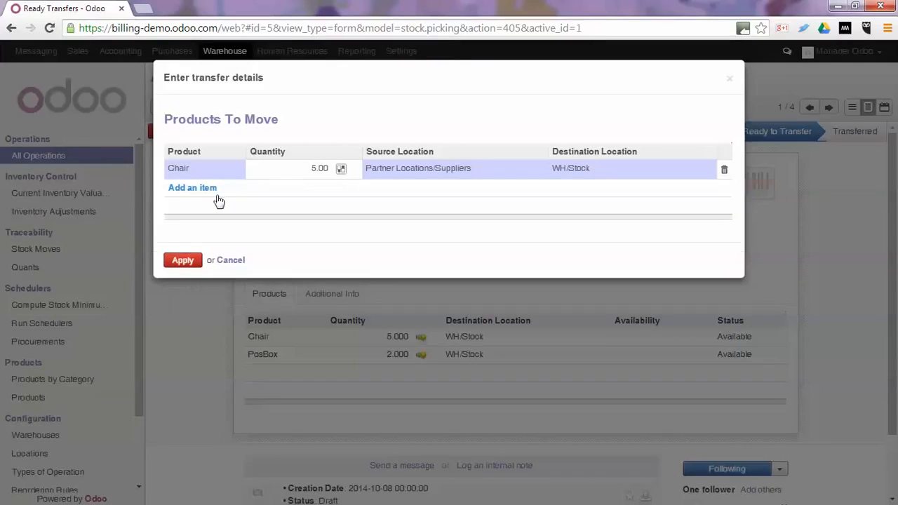
click(182, 261)
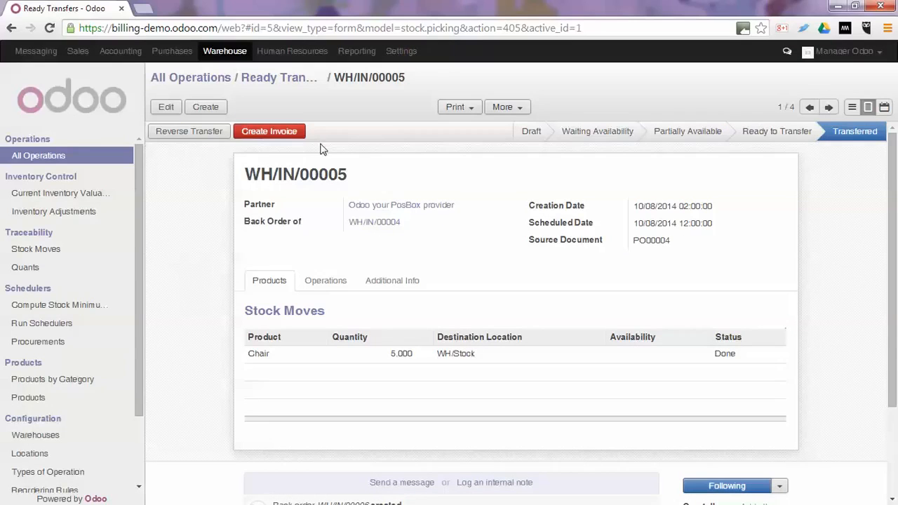
Transfer the remaining 2 PosBoxes on the ready back order WH/IN/00006
click(280, 77)
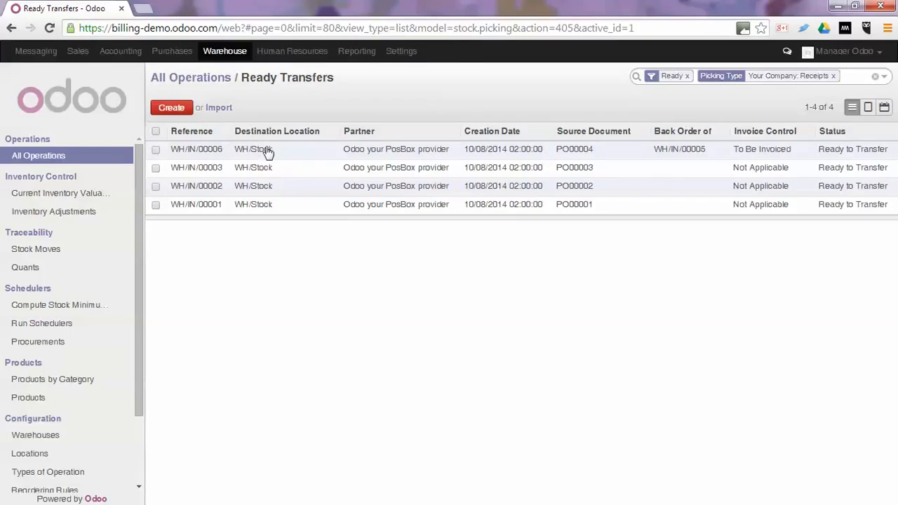
click(200, 152)
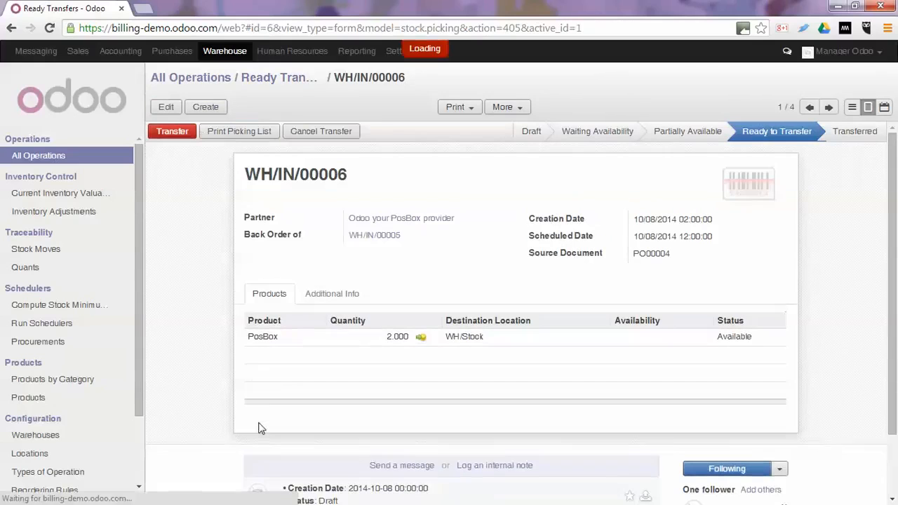
click(168, 132)
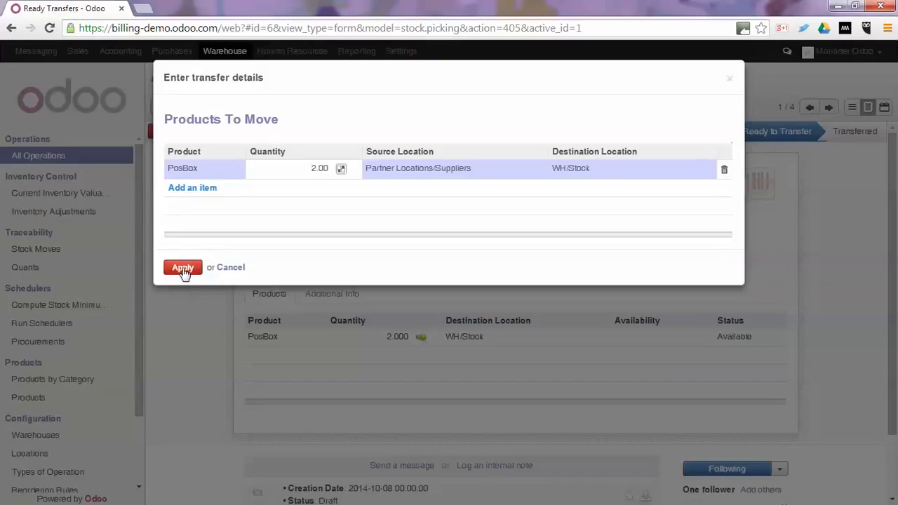
click(183, 269)
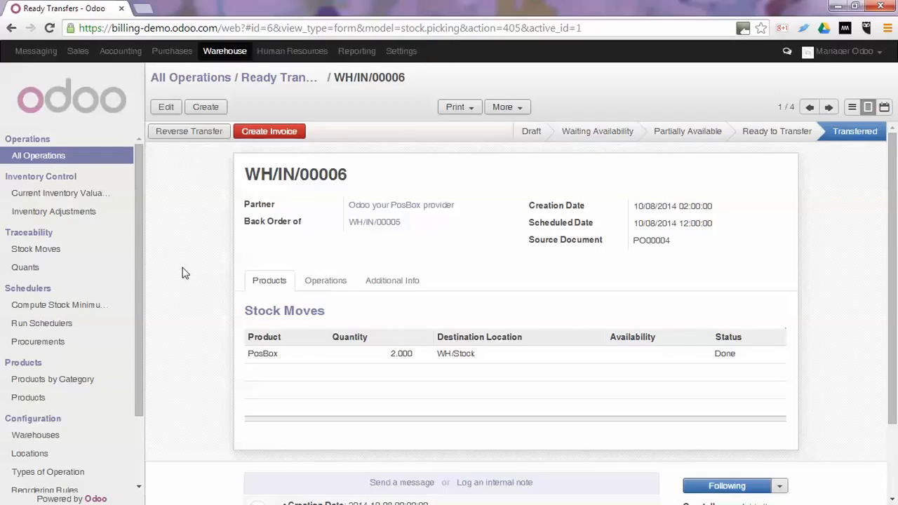
List the purchase invoice control's incoming shipments and filter them to those still to invoice
click(166, 53)
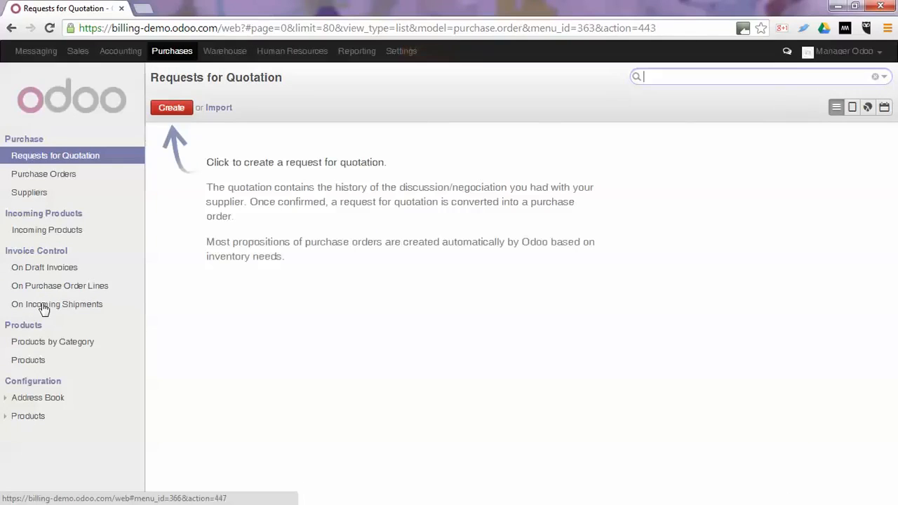
click(43, 305)
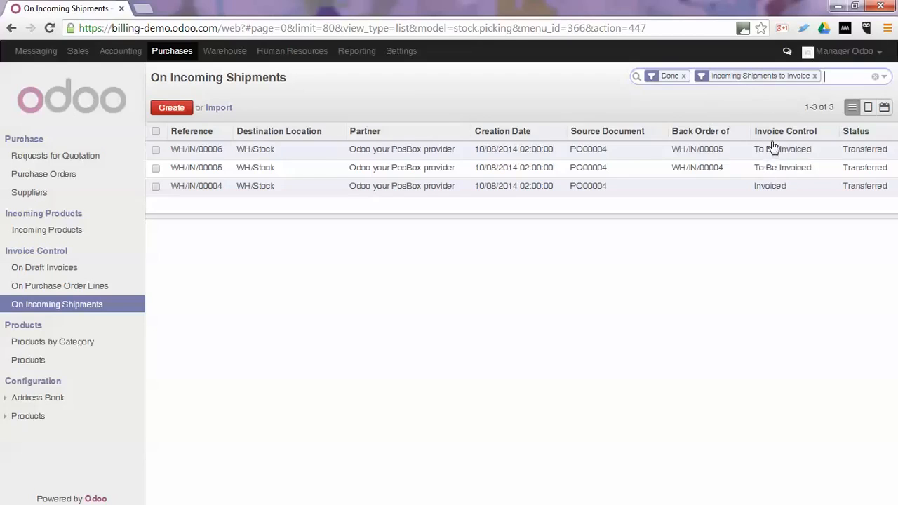
click(884, 77)
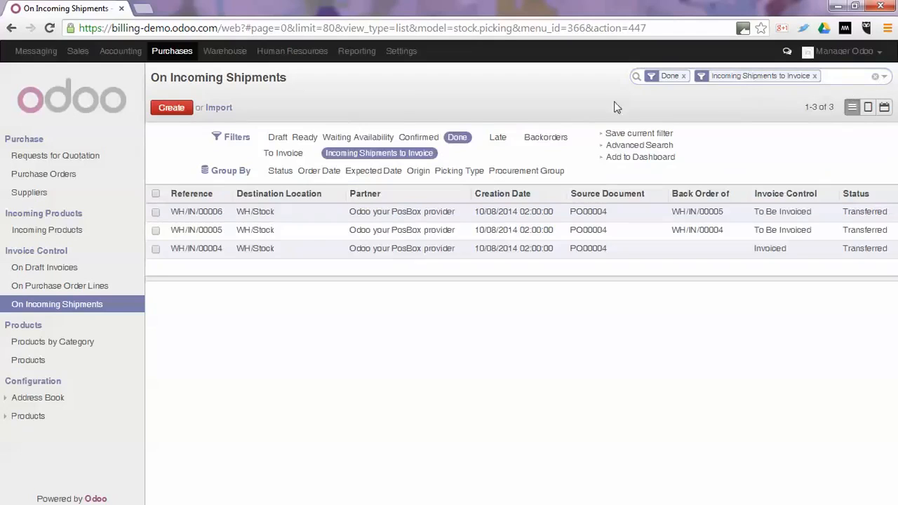
click(281, 153)
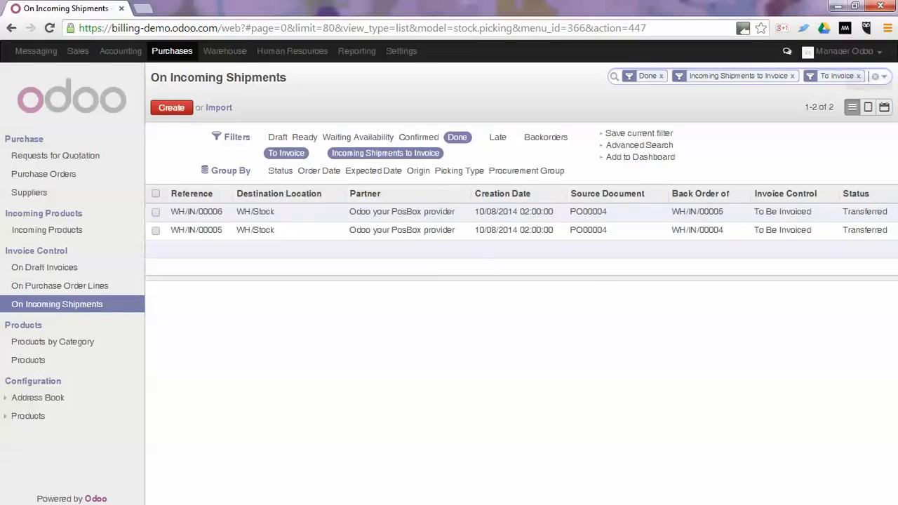
click(885, 77)
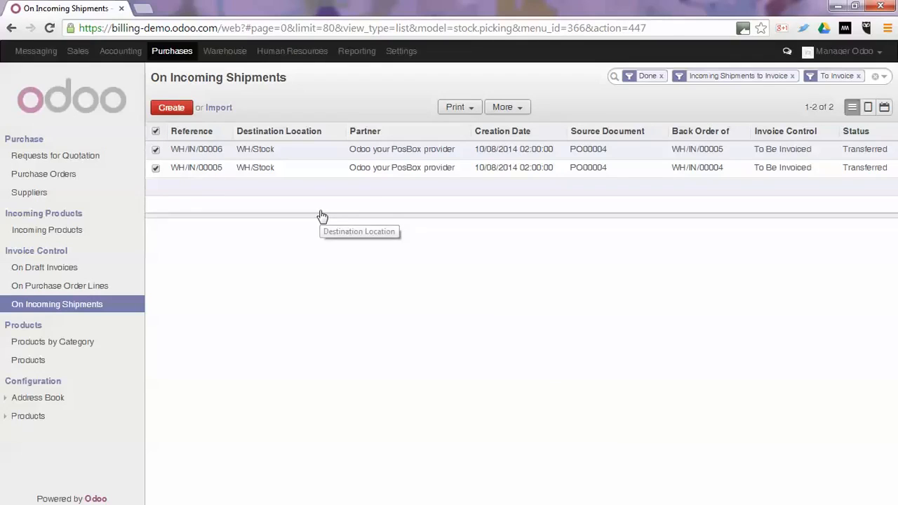
Create draft invoices for shipments WH/IN/00005 and WH/IN/00006 in the Purchase Journal (USD), grouped by partner, and open the resulting supplier invoice
click(495, 108)
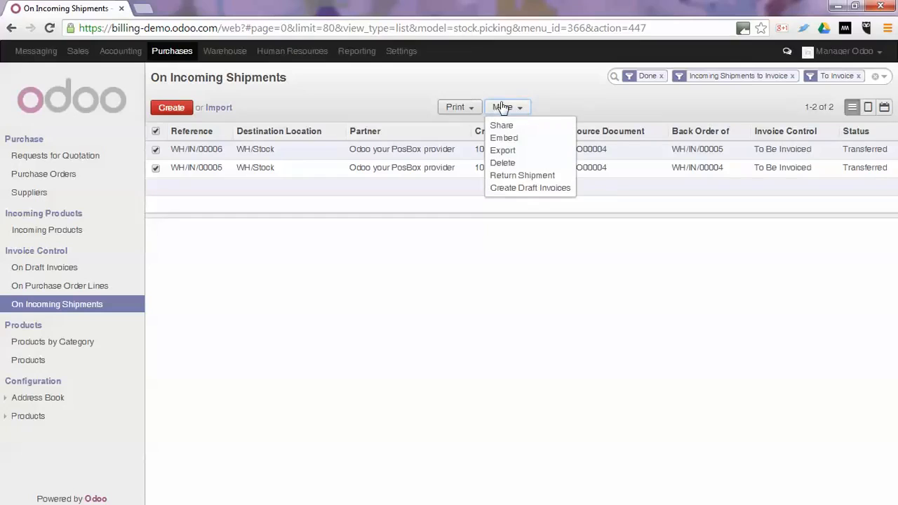
click(513, 190)
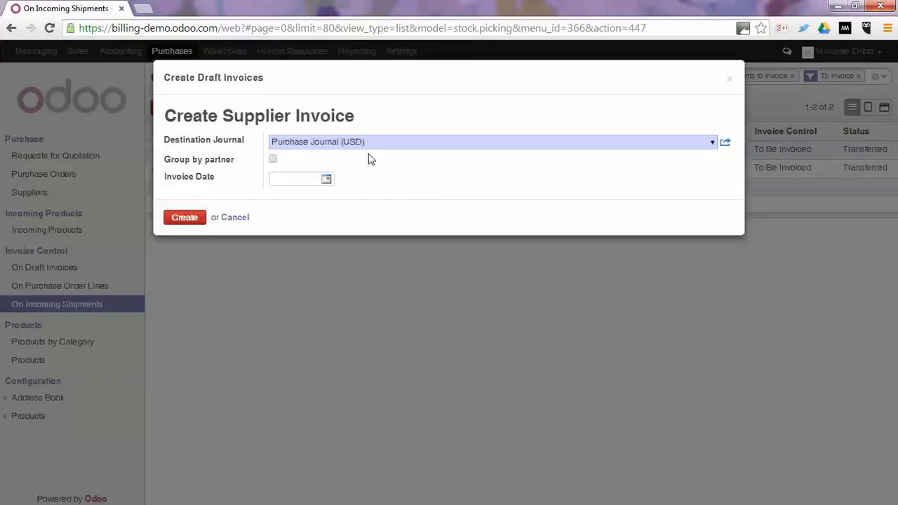
click(273, 160)
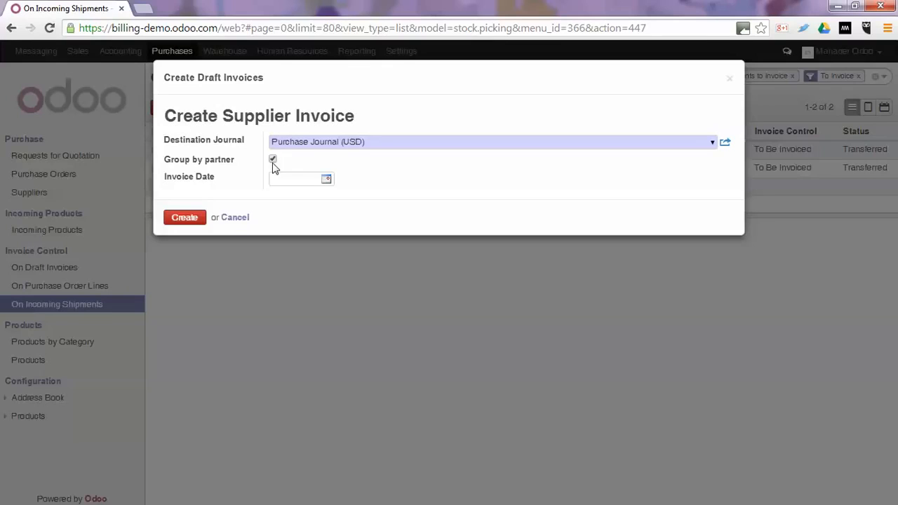
click(188, 218)
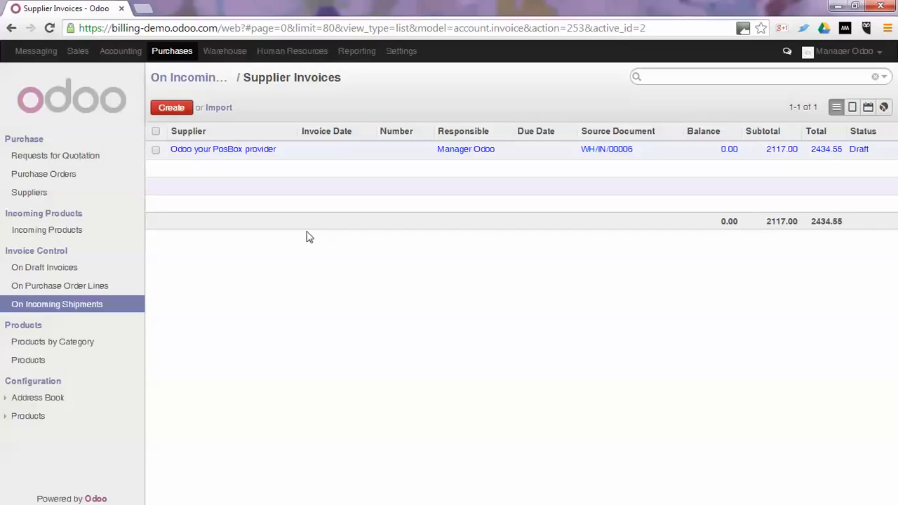
click(237, 151)
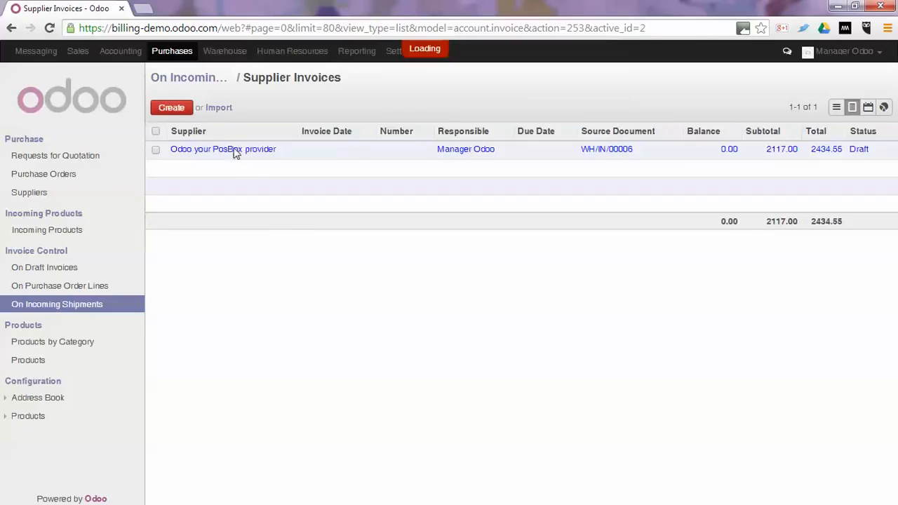